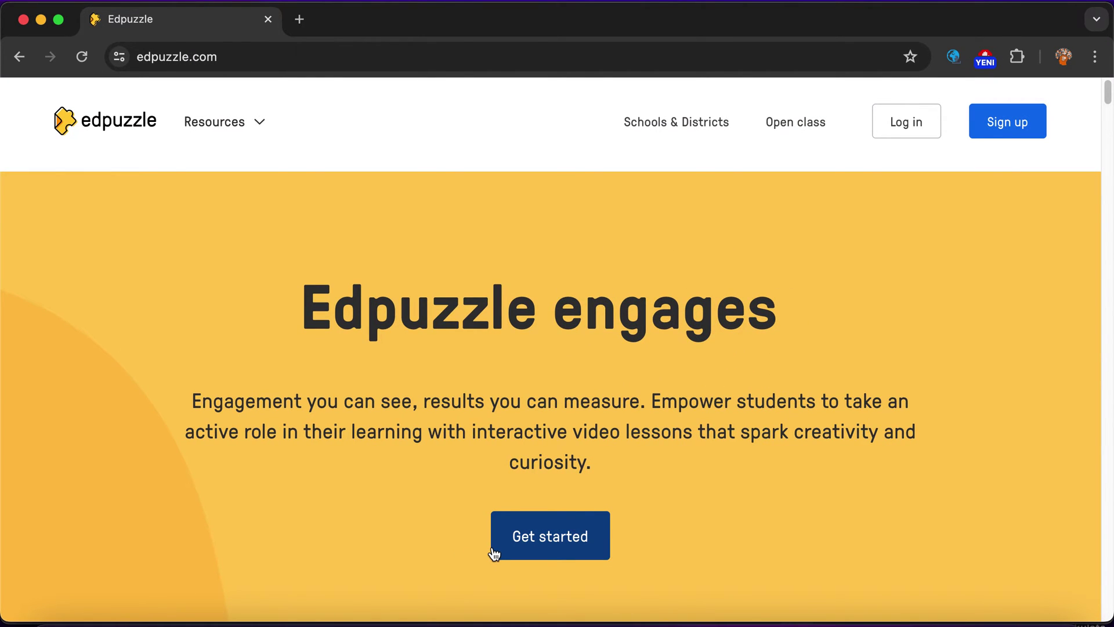
Step: Log in to Edpuzzle as a teacher with the Google account and open My Content
left_click(137, 53)
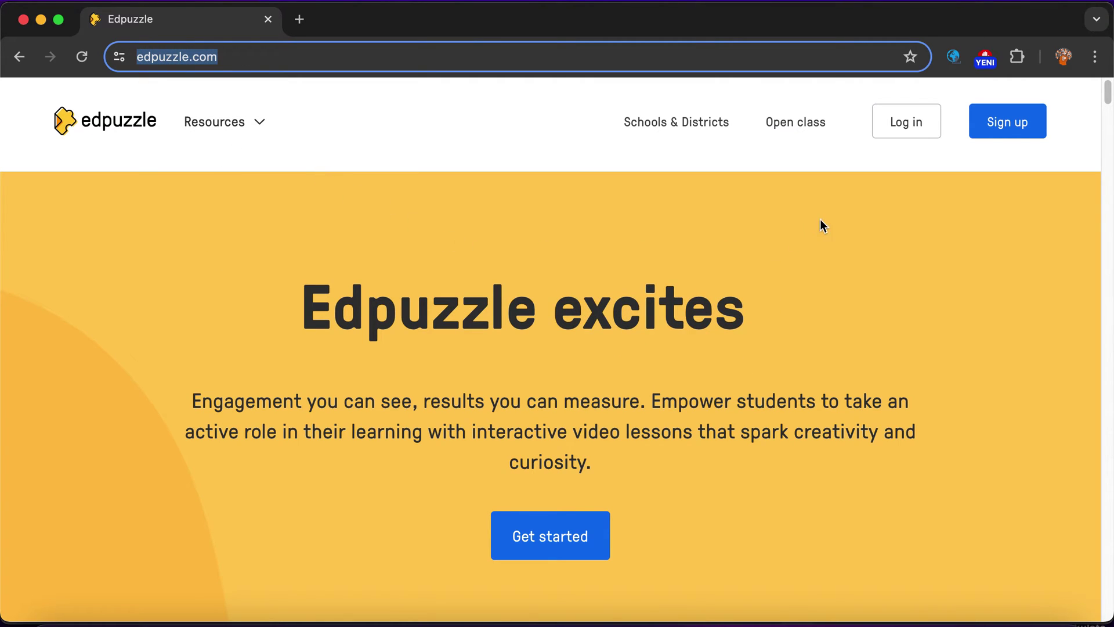
left_click(903, 126)
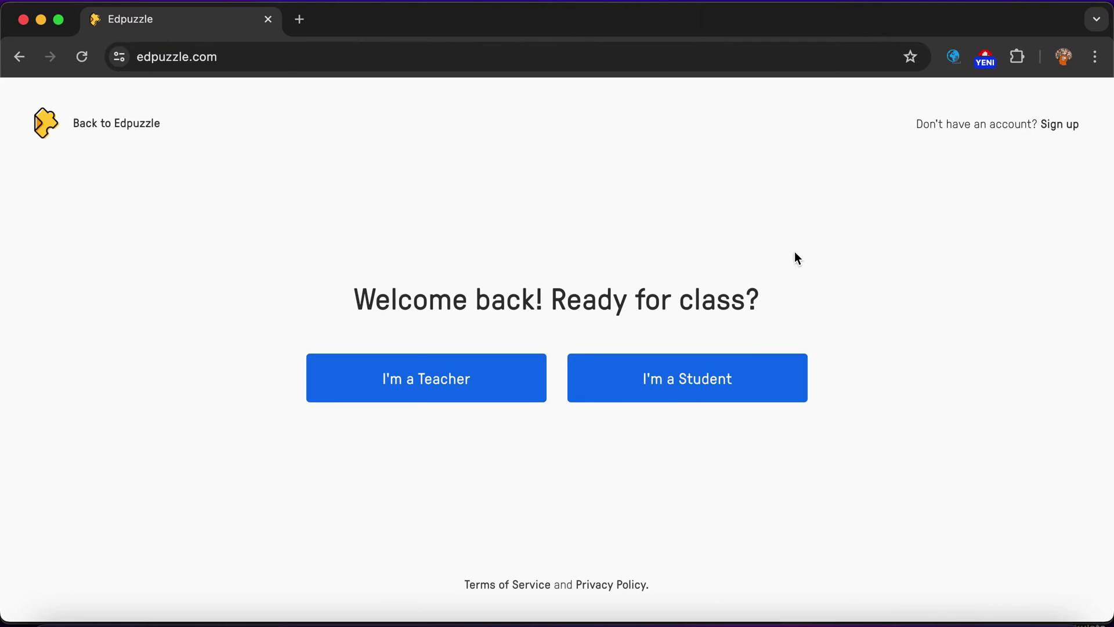
left_click(468, 380)
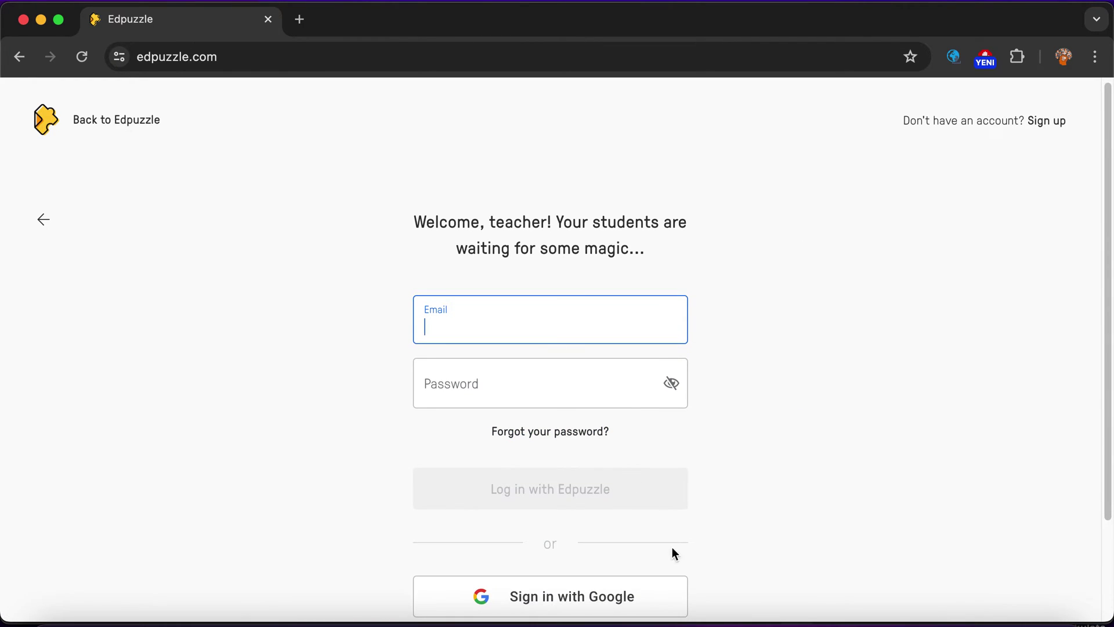
left_click(588, 598)
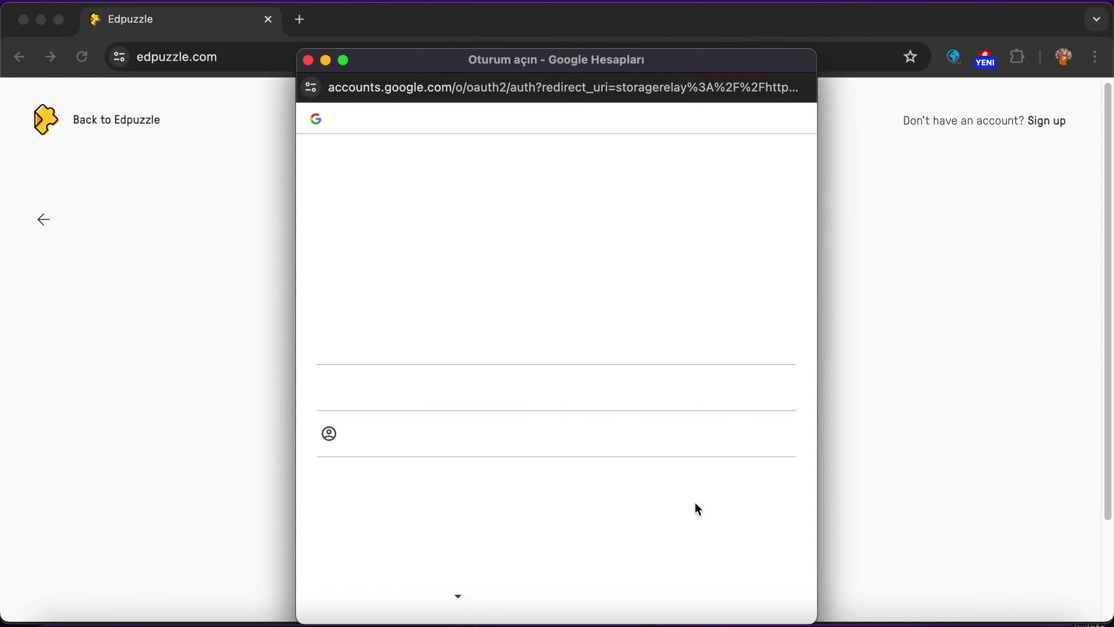
left_click(576, 349)
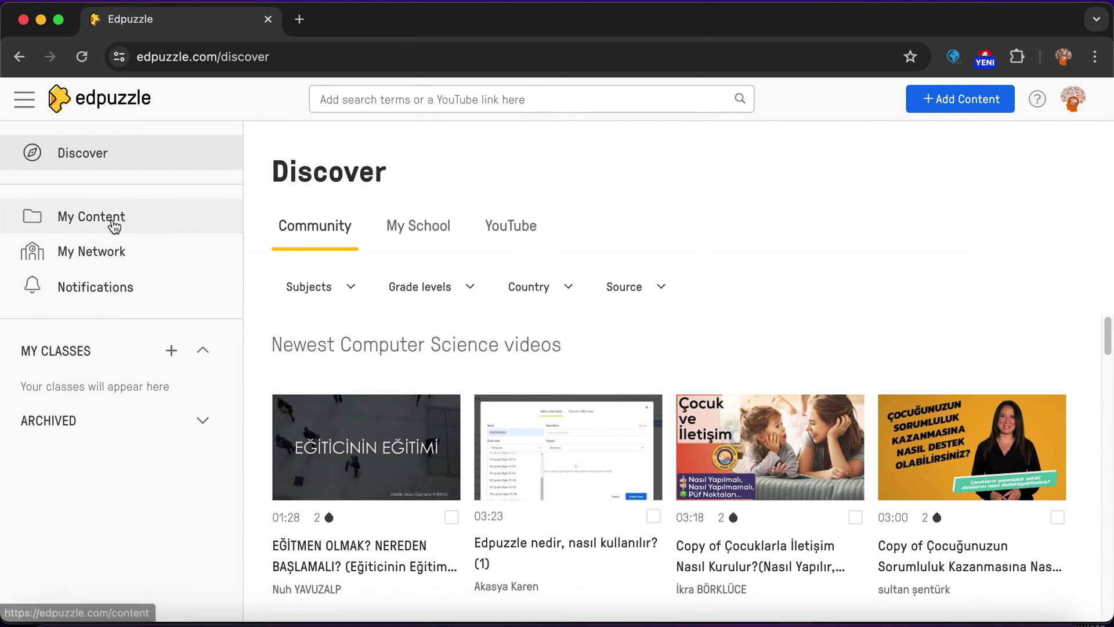
left_click(112, 217)
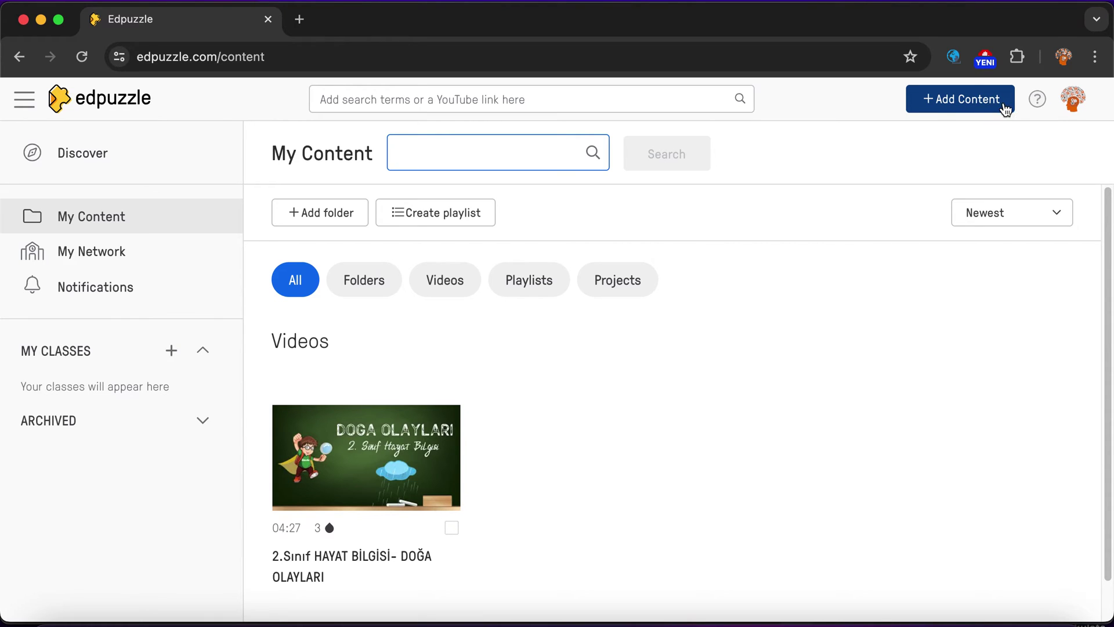
Step: Open the account's profile settings and examine the available interface languages
left_click(1071, 103)
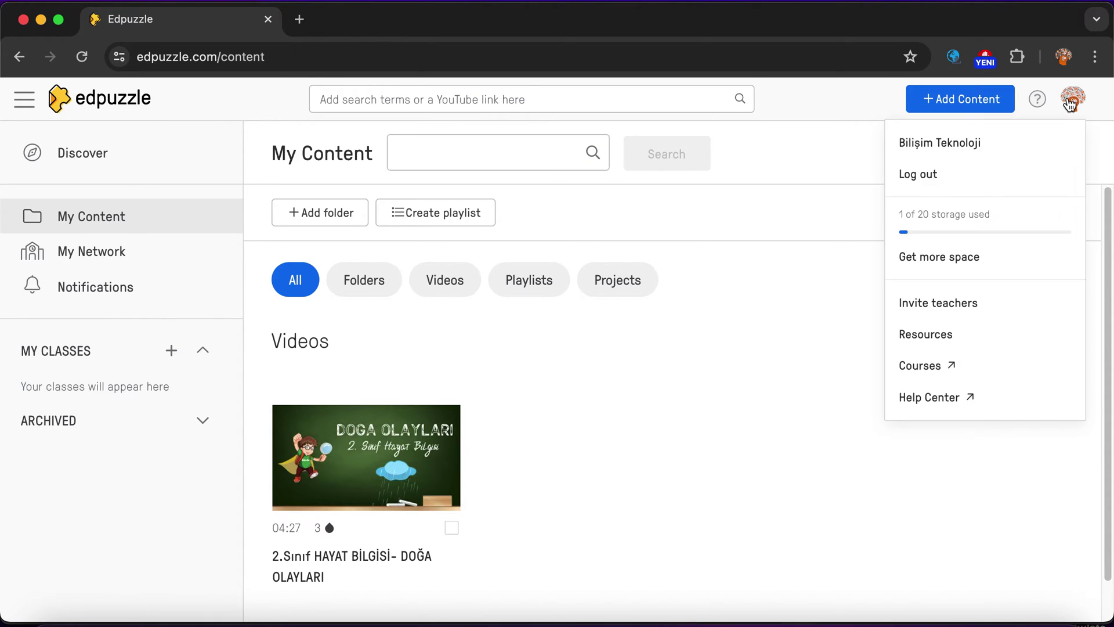
left_click(924, 147)
scroll(678, 323, "down", 2)
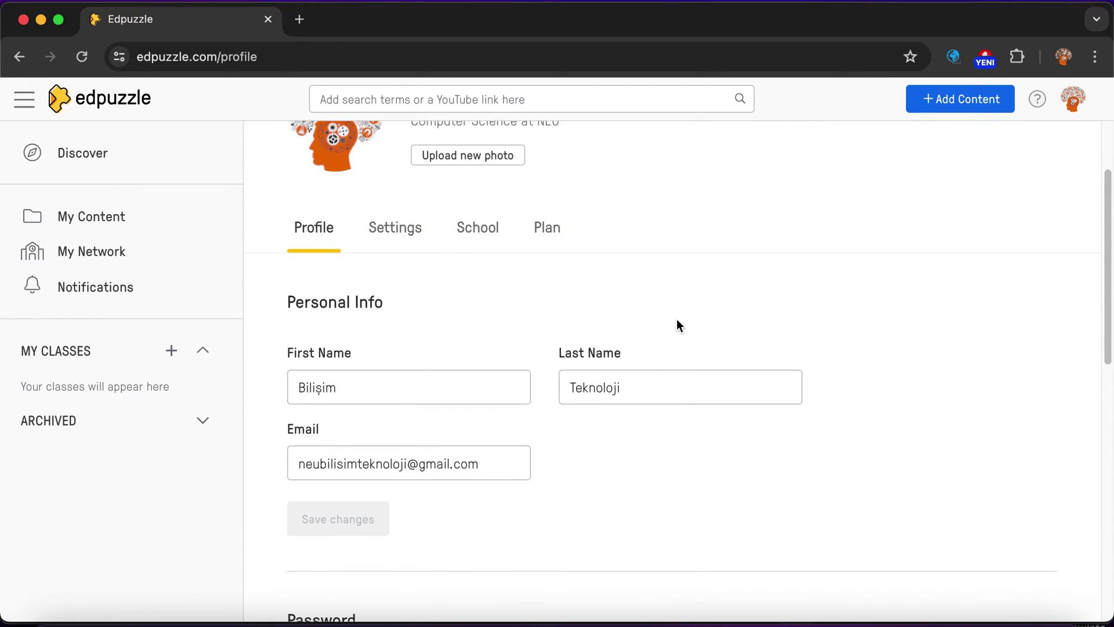
left_click(395, 227)
scroll(576, 348, "down", 2)
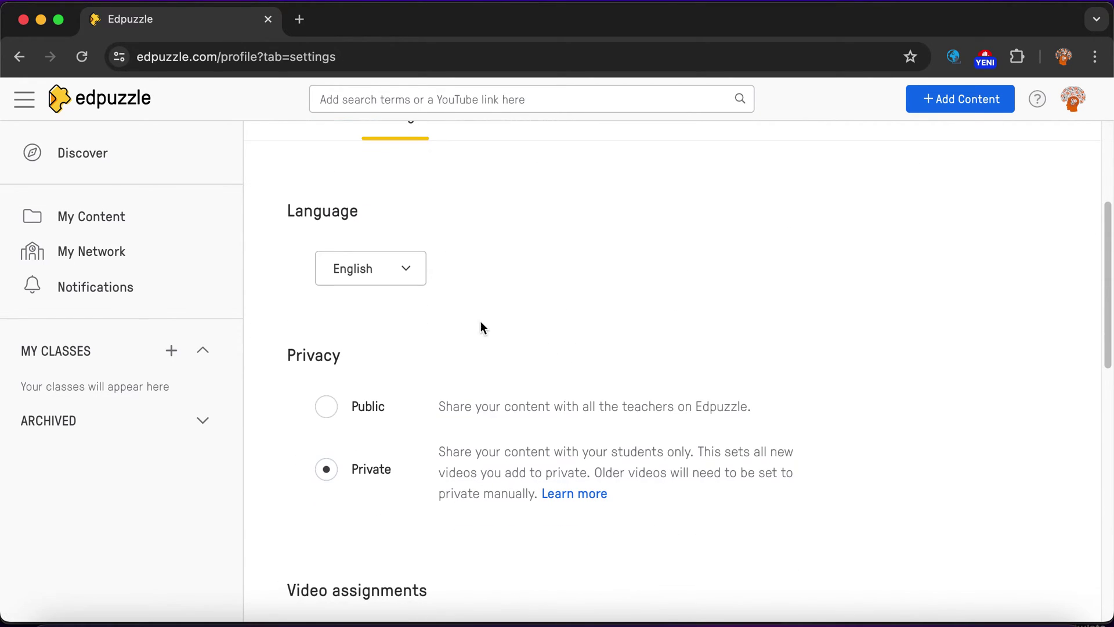
left_click(397, 269)
scroll(418, 400, "down", 1)
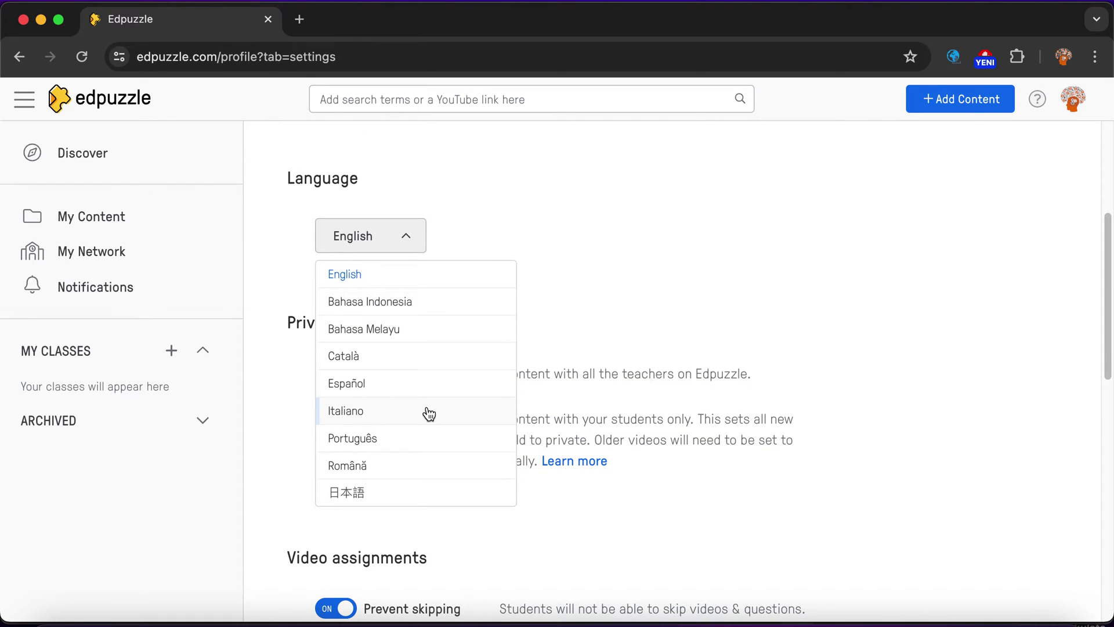
scroll(429, 413, "up", 5)
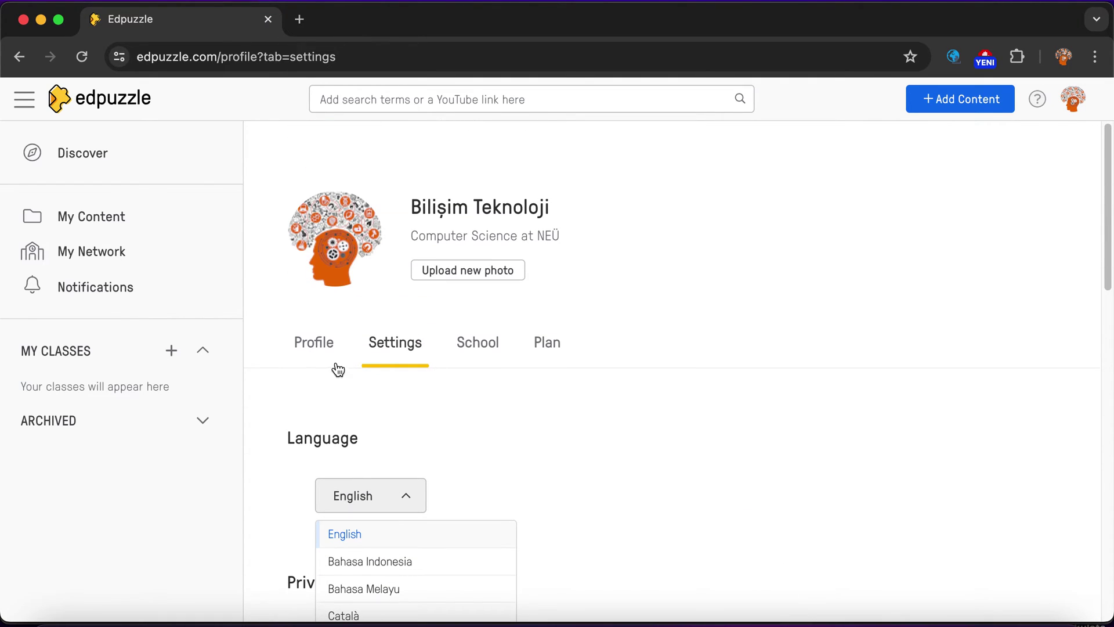
Step: Open the video upload page from My Content and highlight the note on the maximum video size
left_click(109, 217)
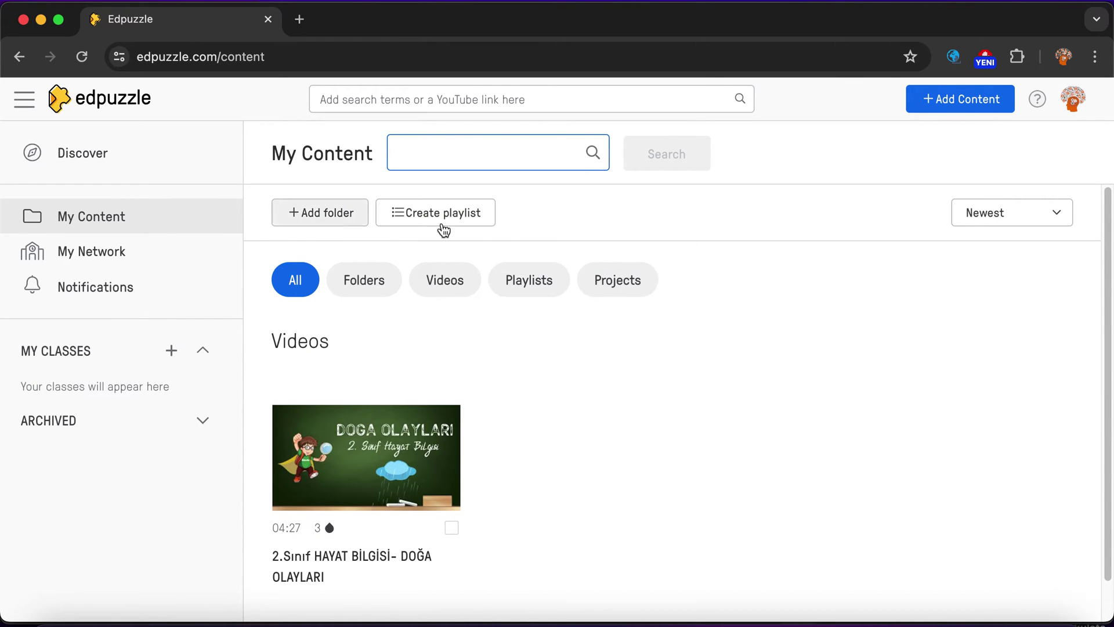
left_click(965, 103)
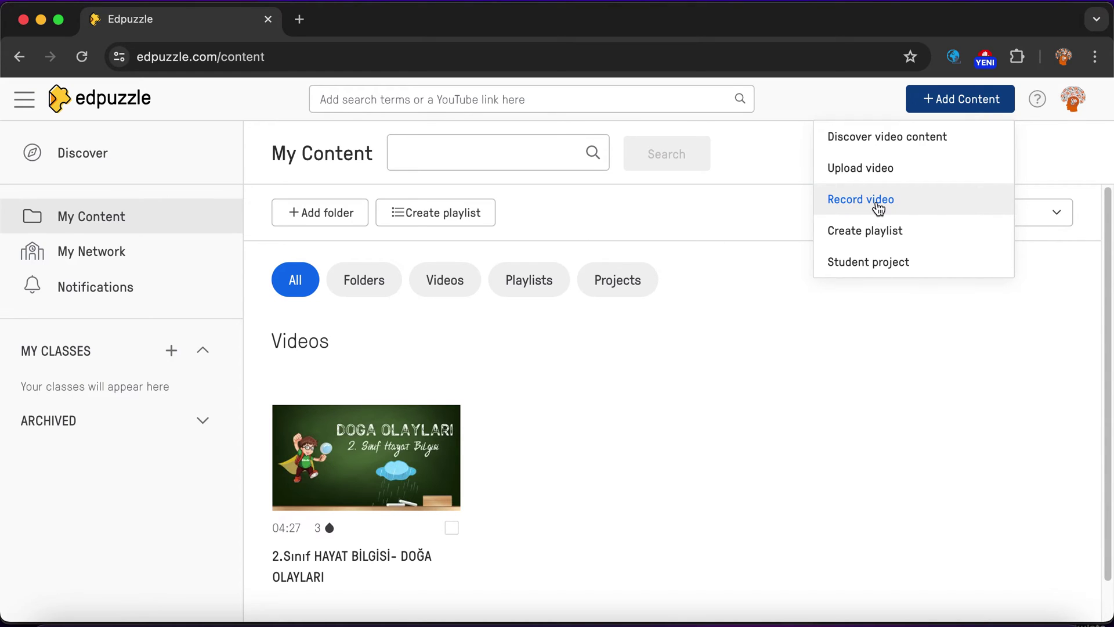
left_click(880, 168)
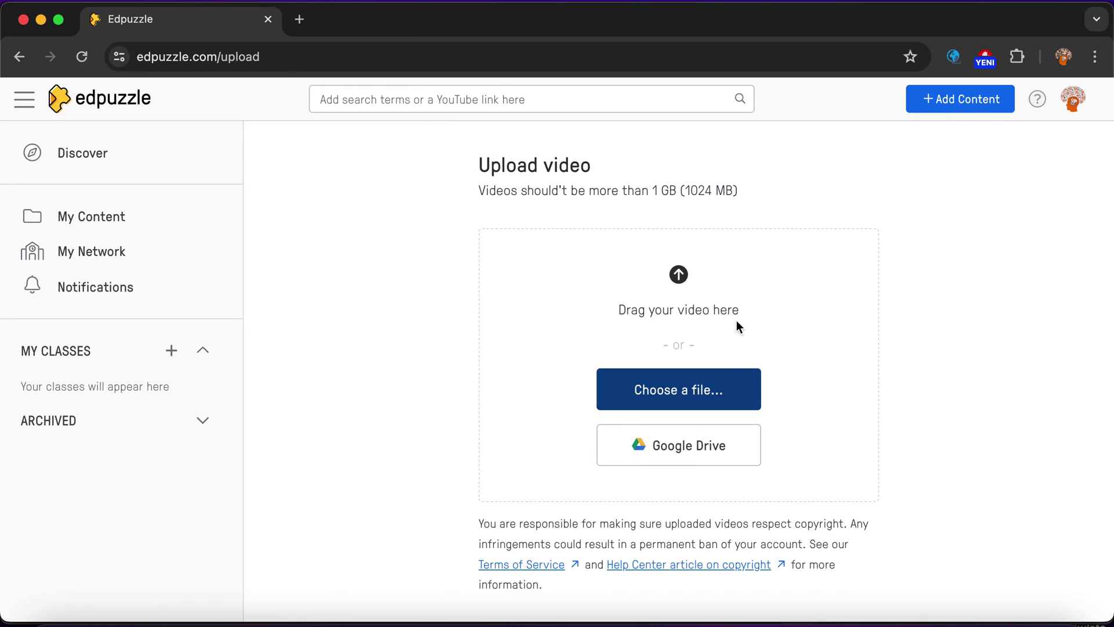
left_click_drag(629, 199, 739, 193)
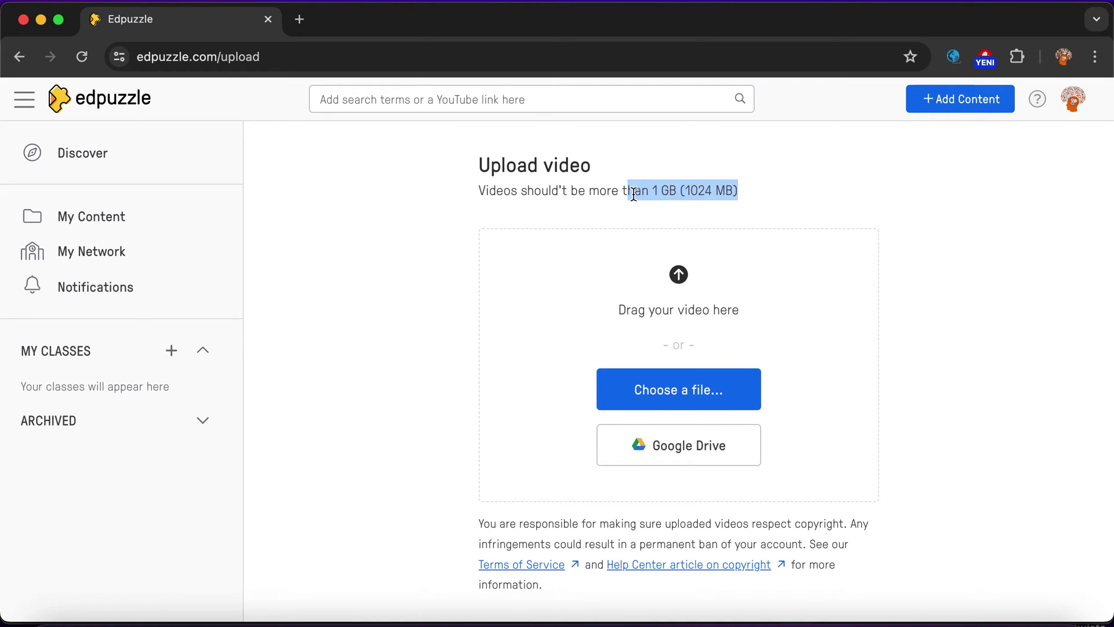
left_click(665, 194)
left_click_drag(732, 192, 503, 192)
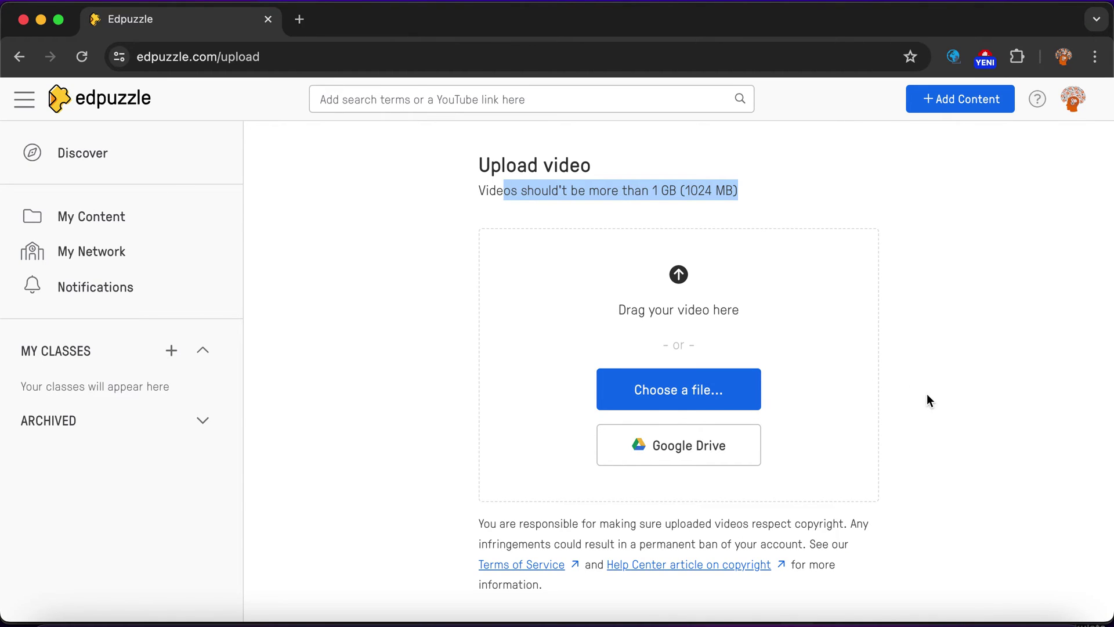
Step: Open YouTube in a new tab and search for "okul öncesi"
left_click(299, 19)
type("you")
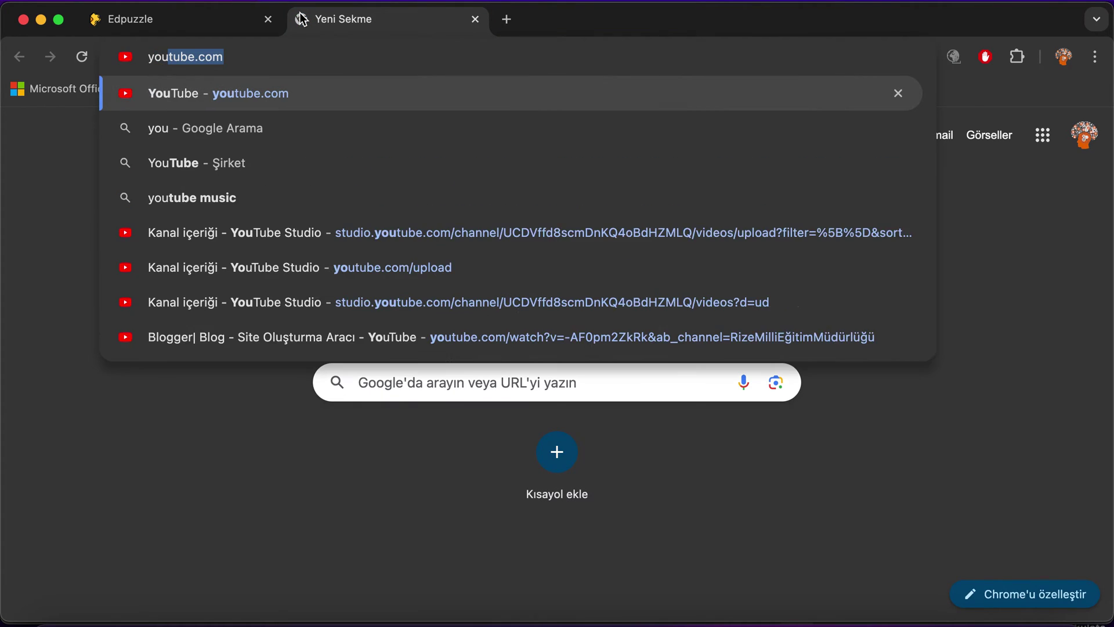
left_click(204, 103)
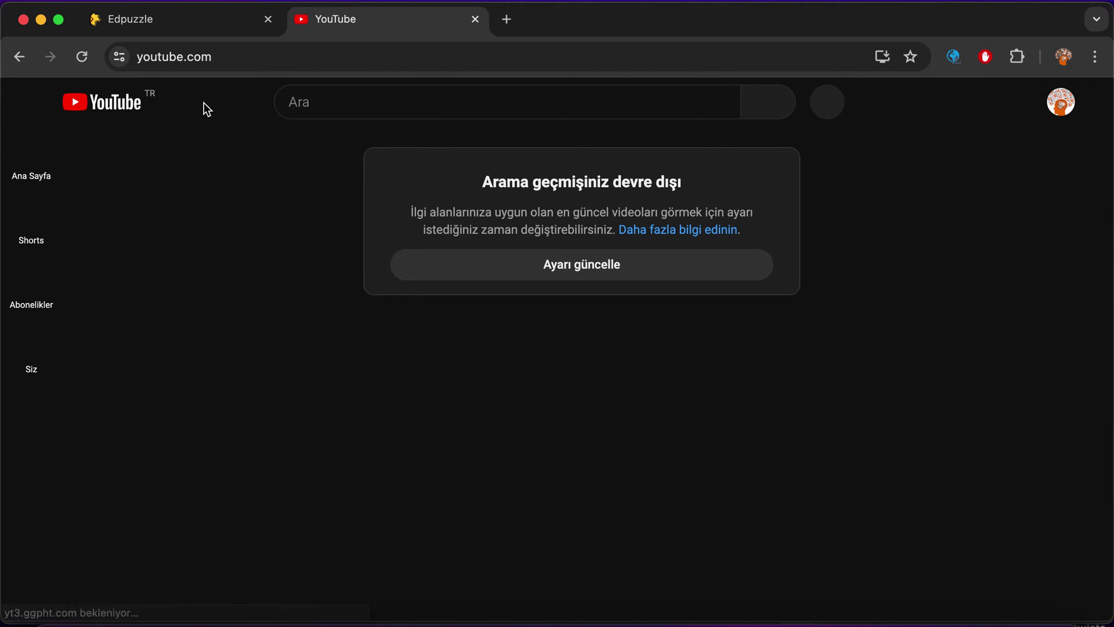
left_click(435, 101)
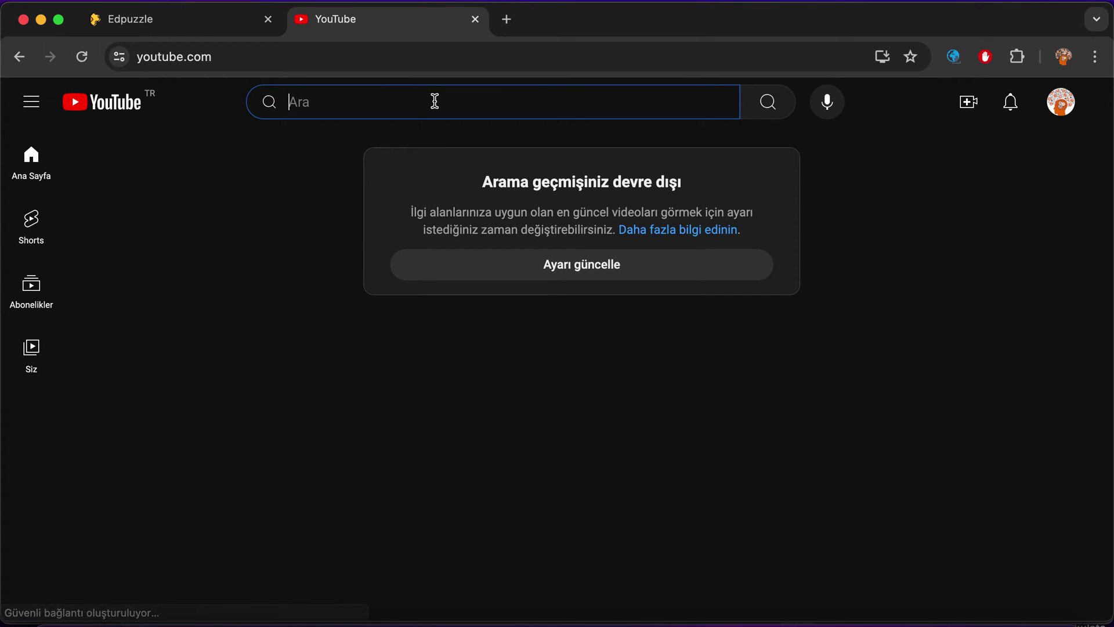
type("okul ")
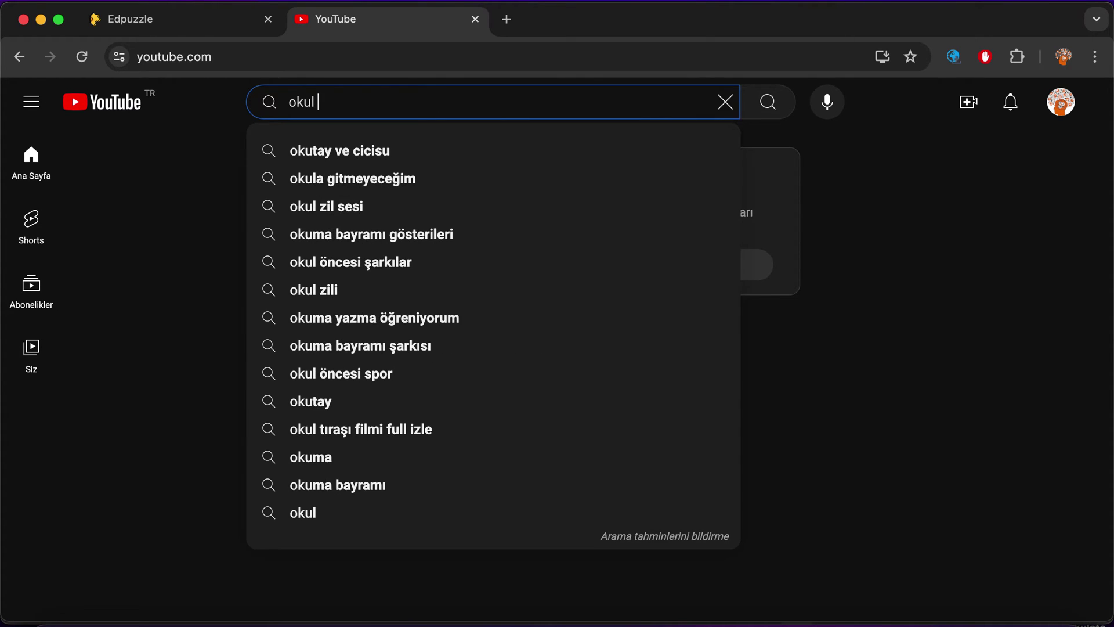
type("öncesi")
key("Return")
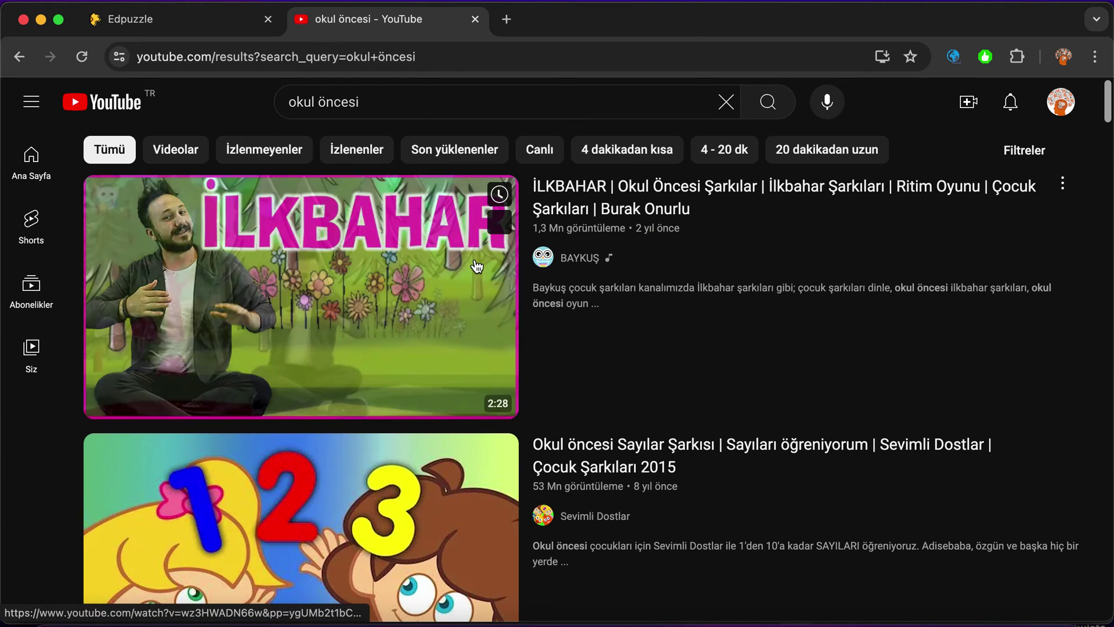
Step: Look through the results and refine the video search to "okul öncesi sayılar"
scroll(696, 453, "down", 4)
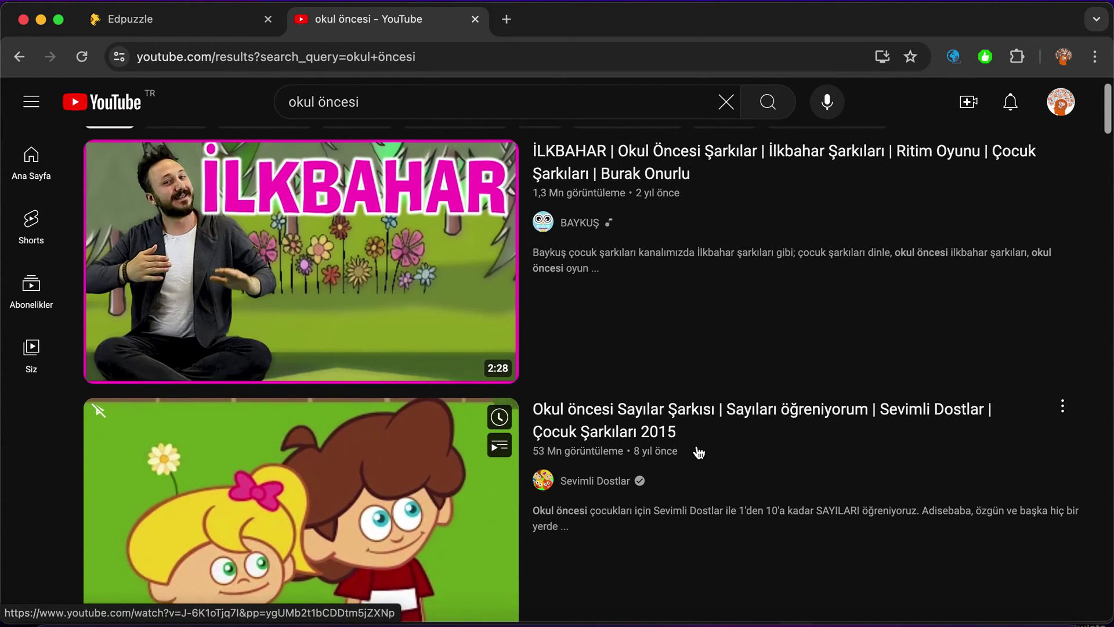
scroll(695, 441, "down", 3)
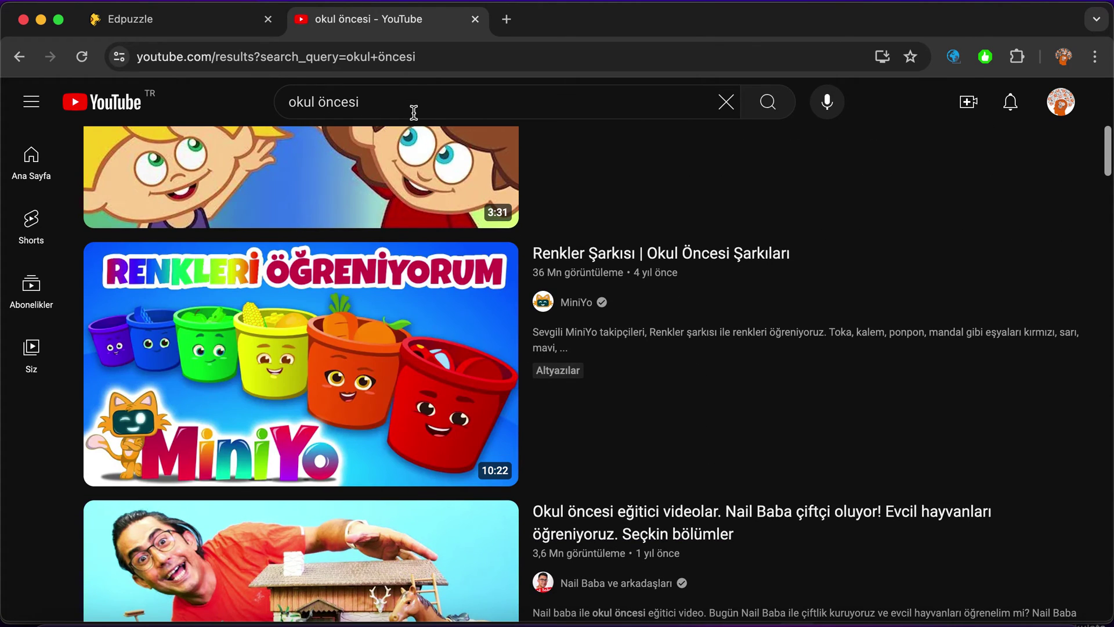
left_click(414, 109)
type("sayılar")
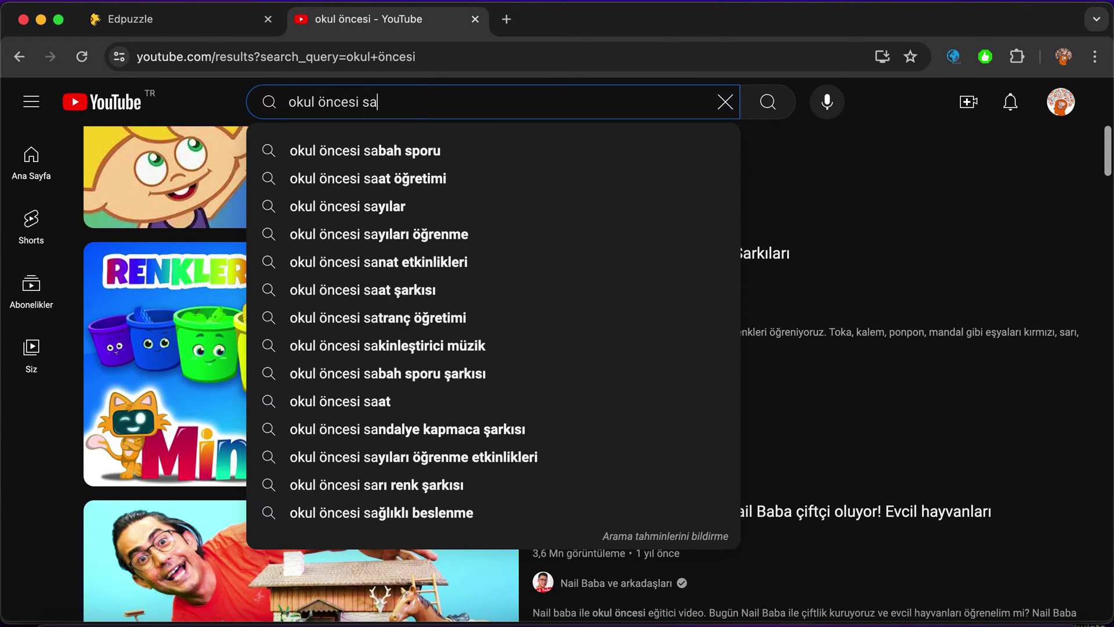
key("Return")
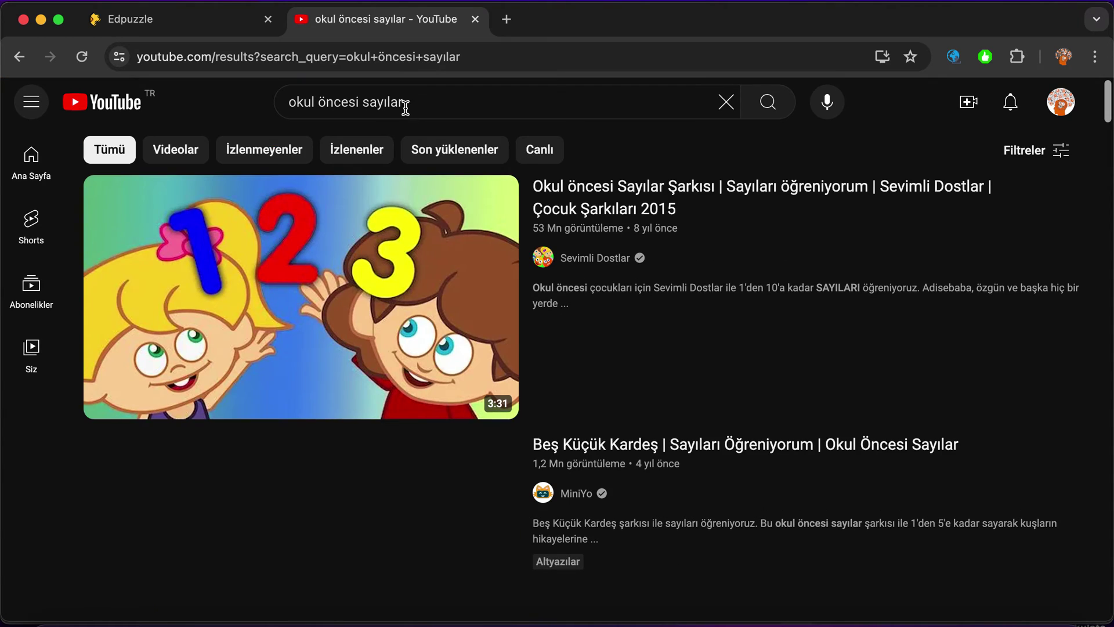
Step: Open the video "Pepee - Sayılar Şarkısı - Çocuk Şarkısı | Düşyeri" from the results and pause it
scroll(366, 281, "down", 5)
scroll(366, 280, "down", 5)
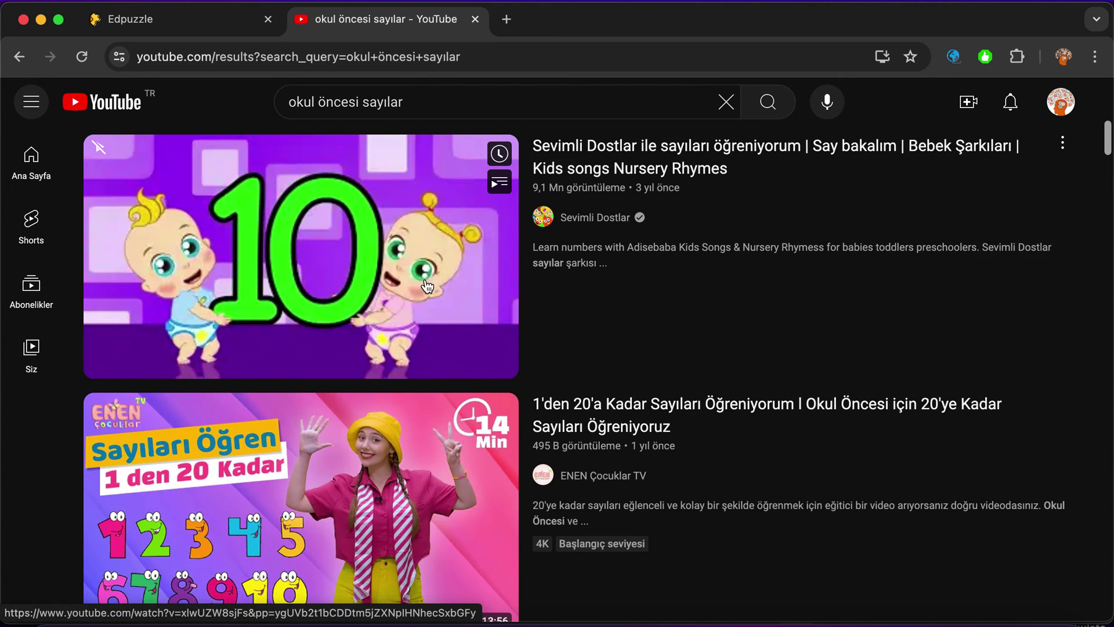
scroll(679, 331, "down", 1)
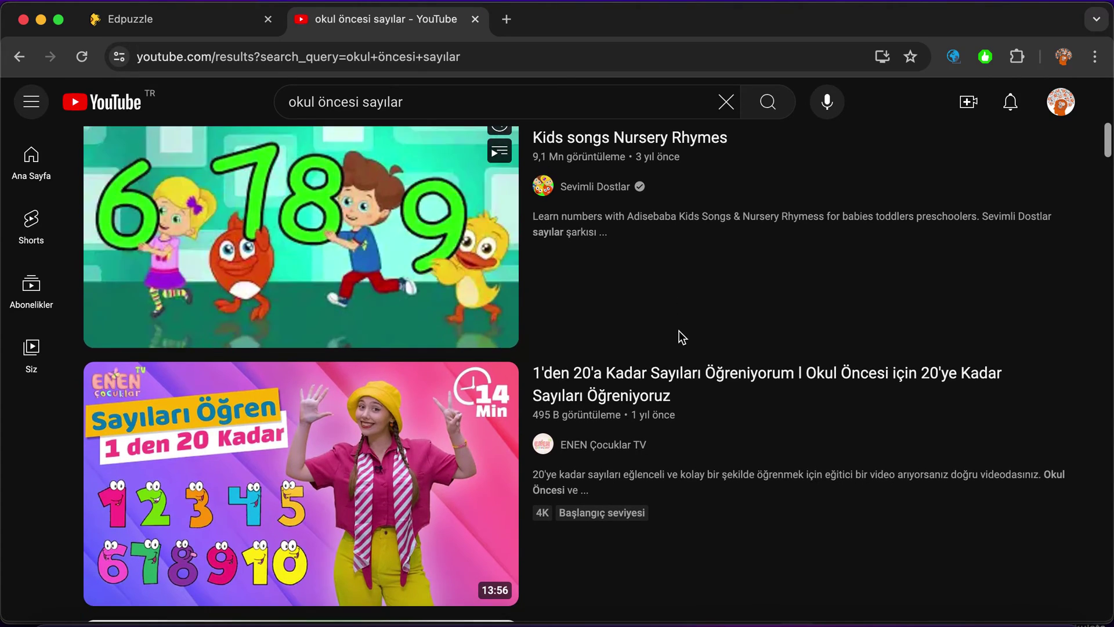
scroll(679, 331, "down", 8)
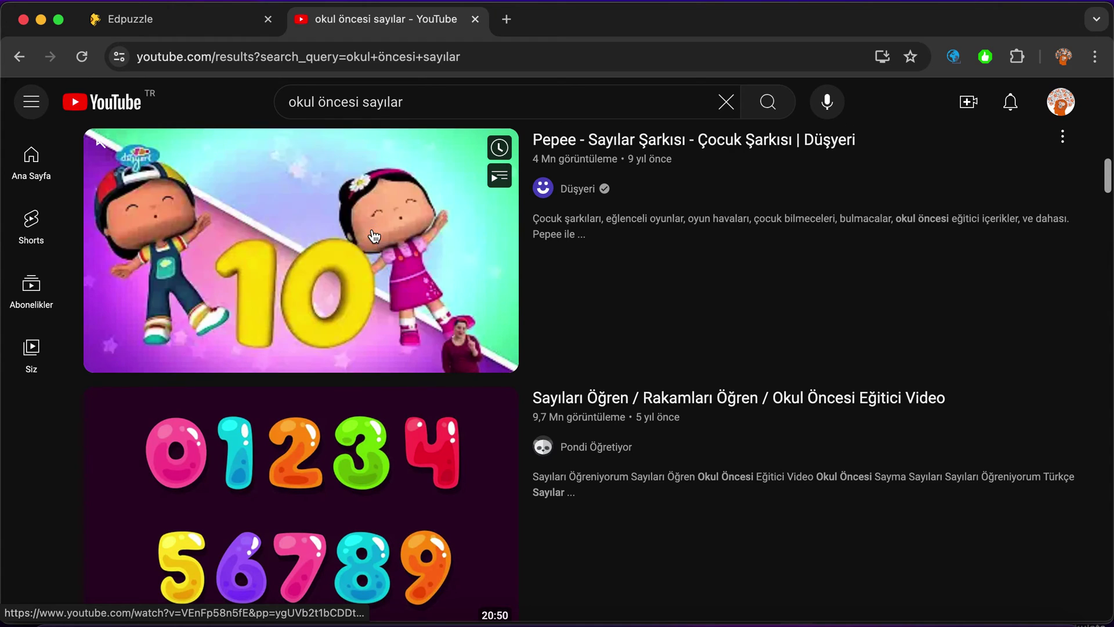
left_click(426, 232)
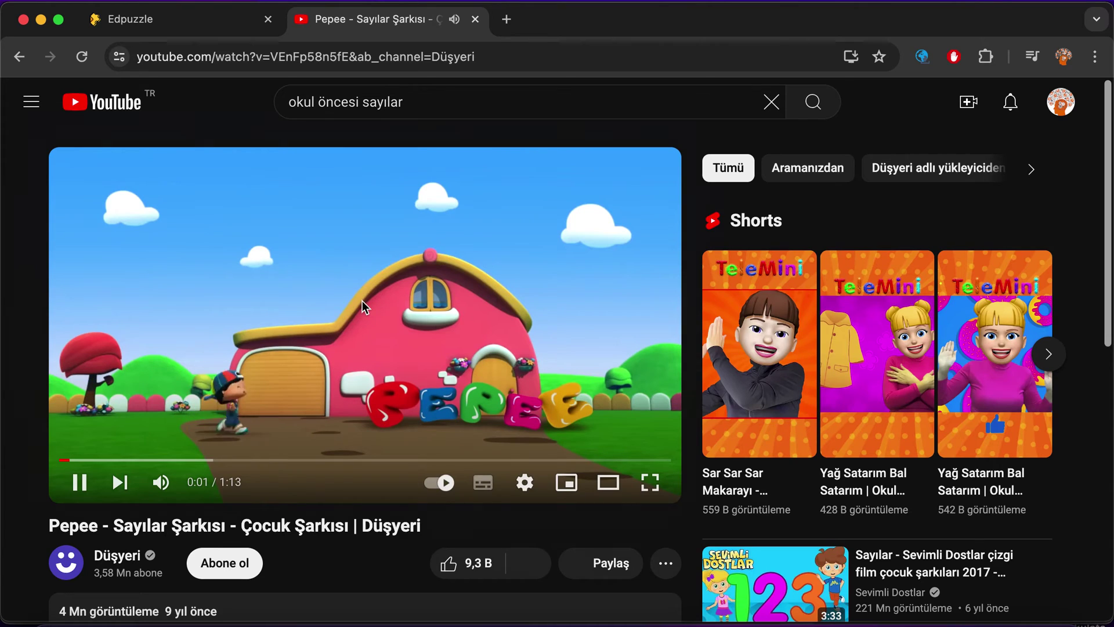
left_click(361, 301)
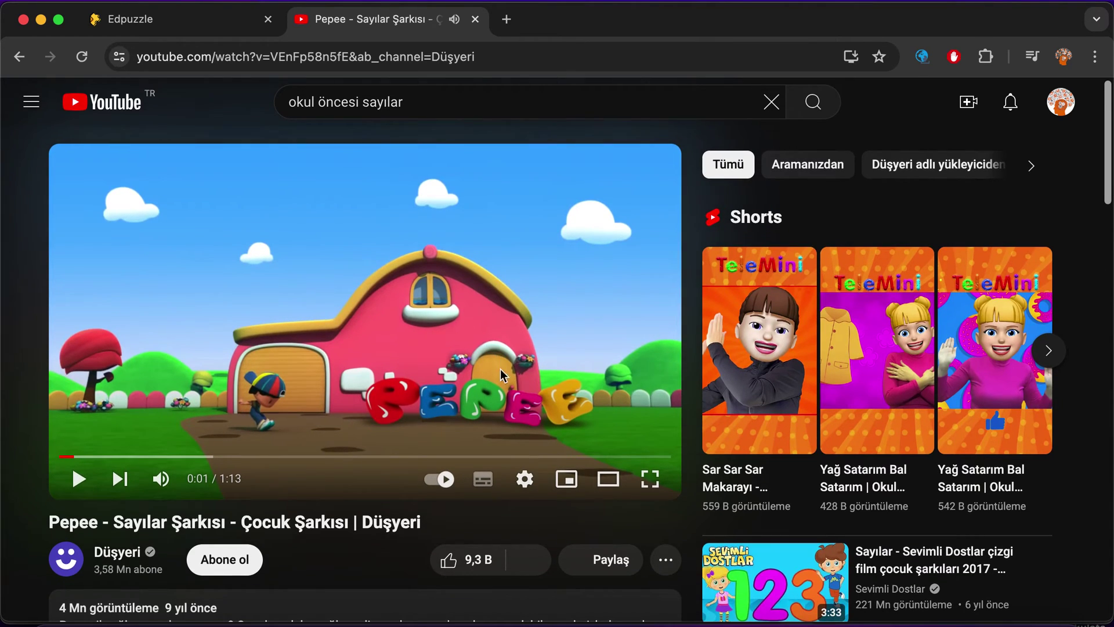
scroll(499, 388, "down", 3)
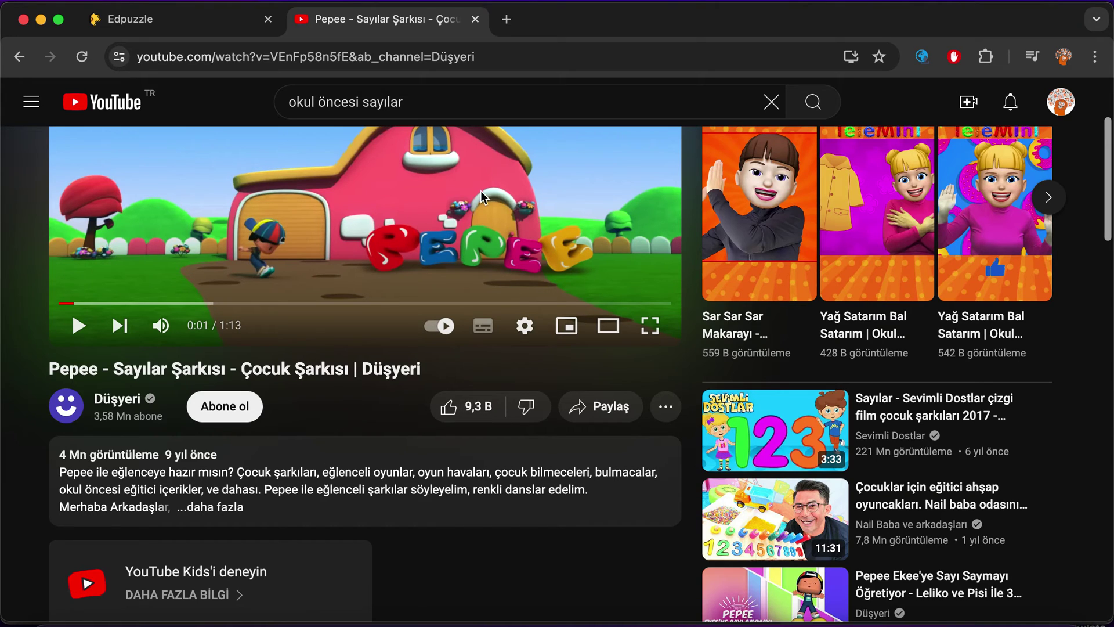
Step: Search Google for "edpuzzle chrome extension" in a new tab
left_click(506, 19)
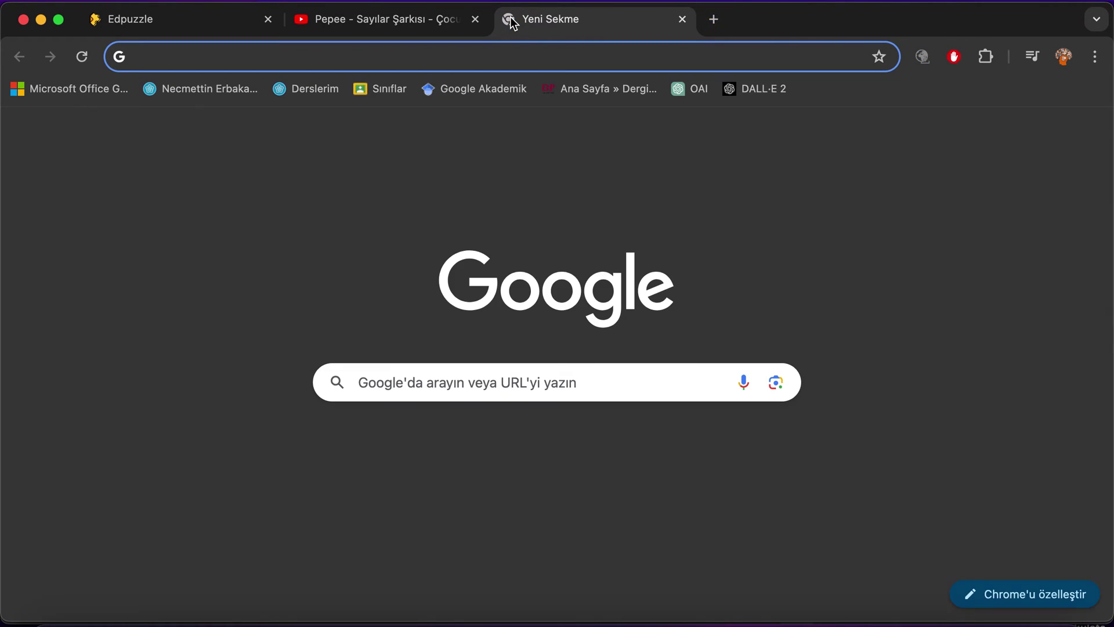
type("edpuzzl")
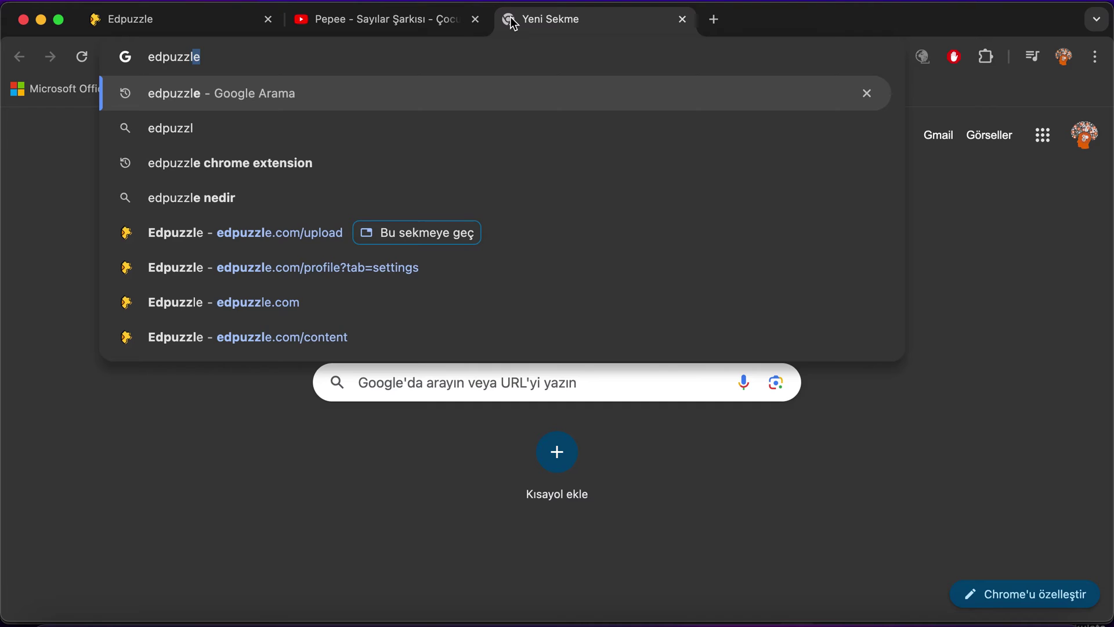
type("e chrome")
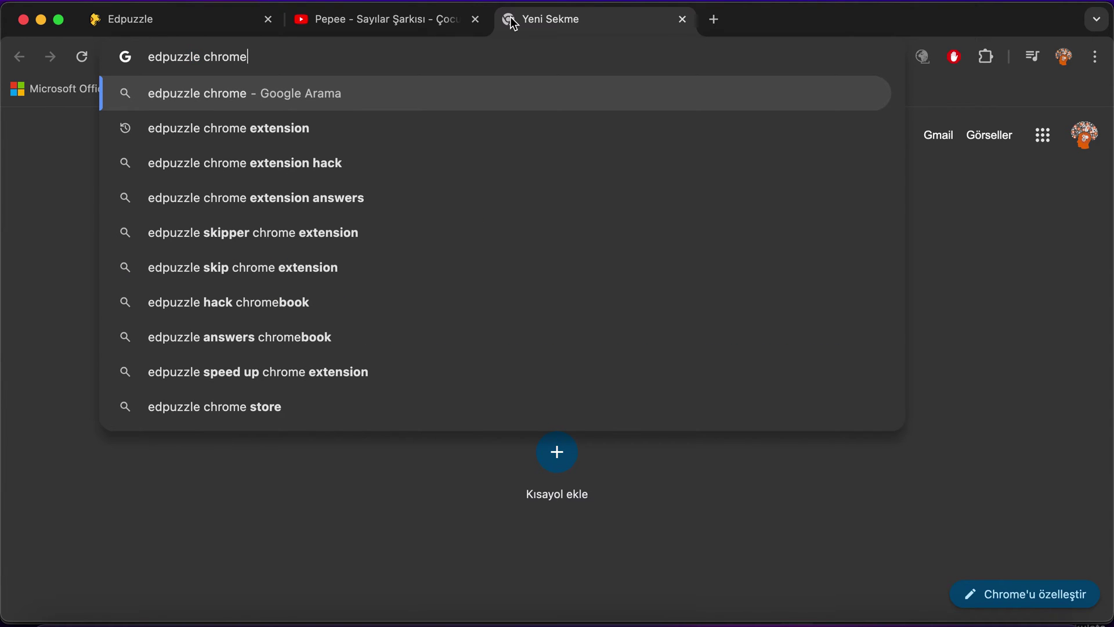
left_click(311, 125)
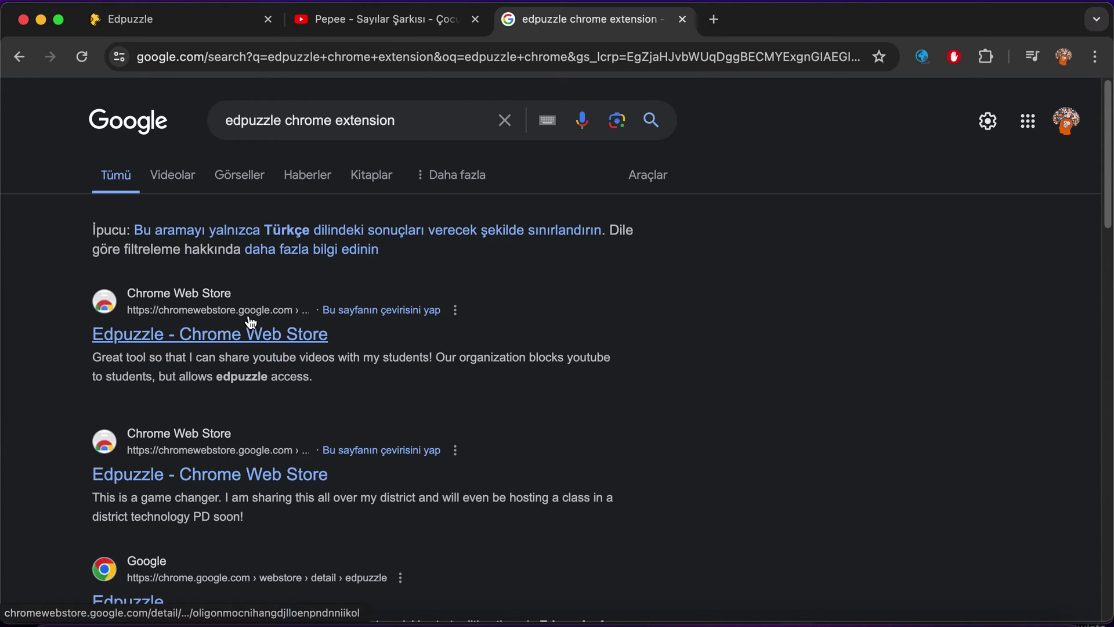
Step: Install the Edpuzzle extension from the Chrome Web Store, and close the newly opened Edpuzzle page and the store page
left_click(267, 347)
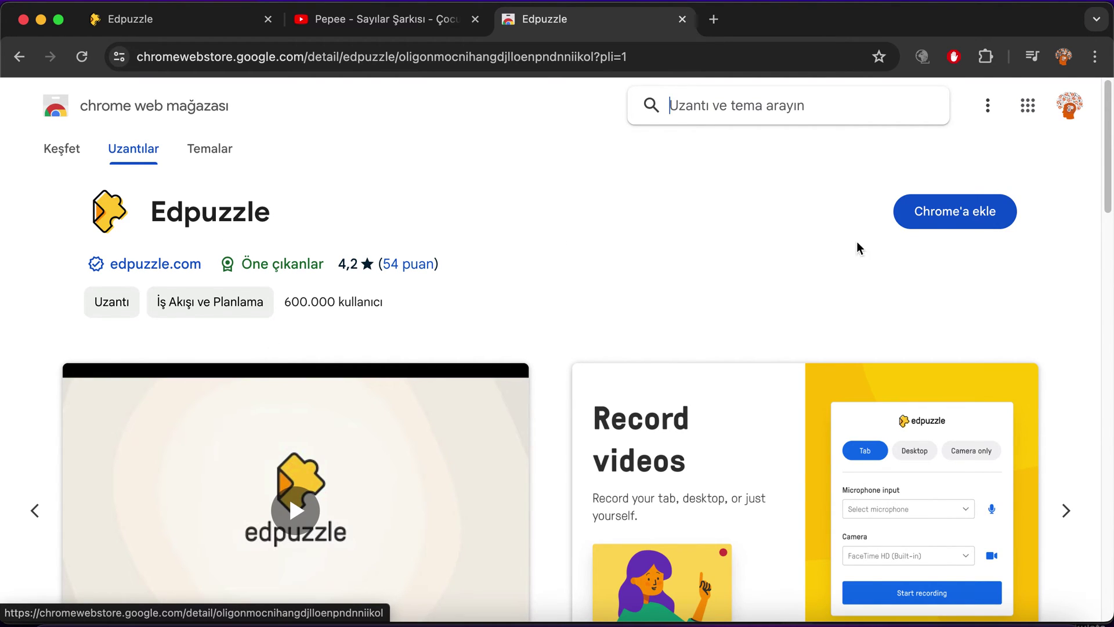
left_click(948, 214)
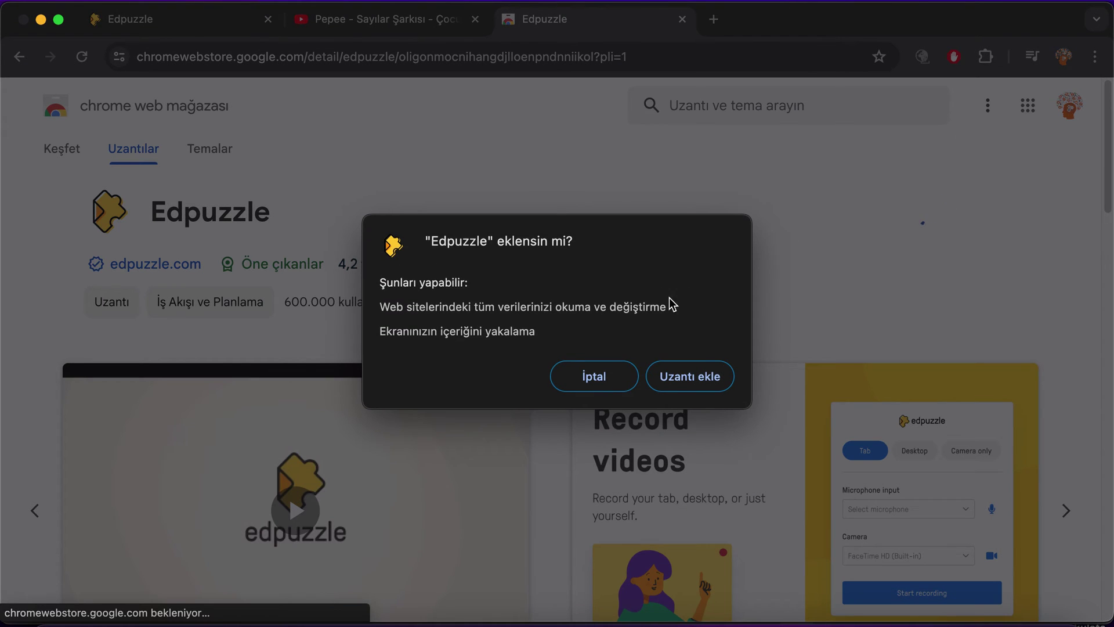
left_click(691, 369)
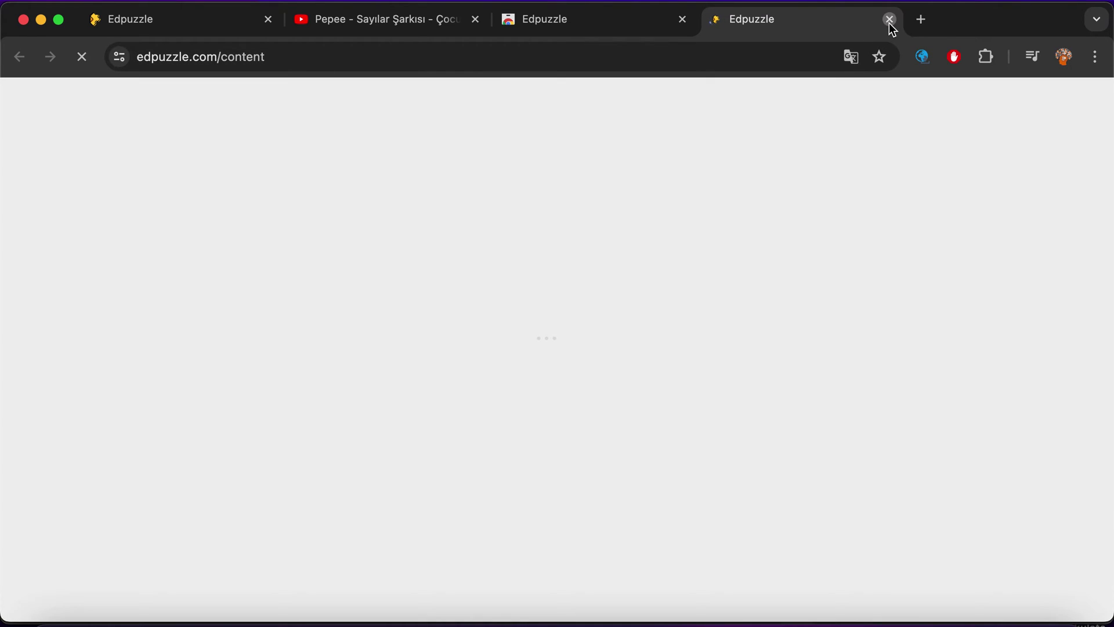
left_click(889, 19)
left_click(682, 19)
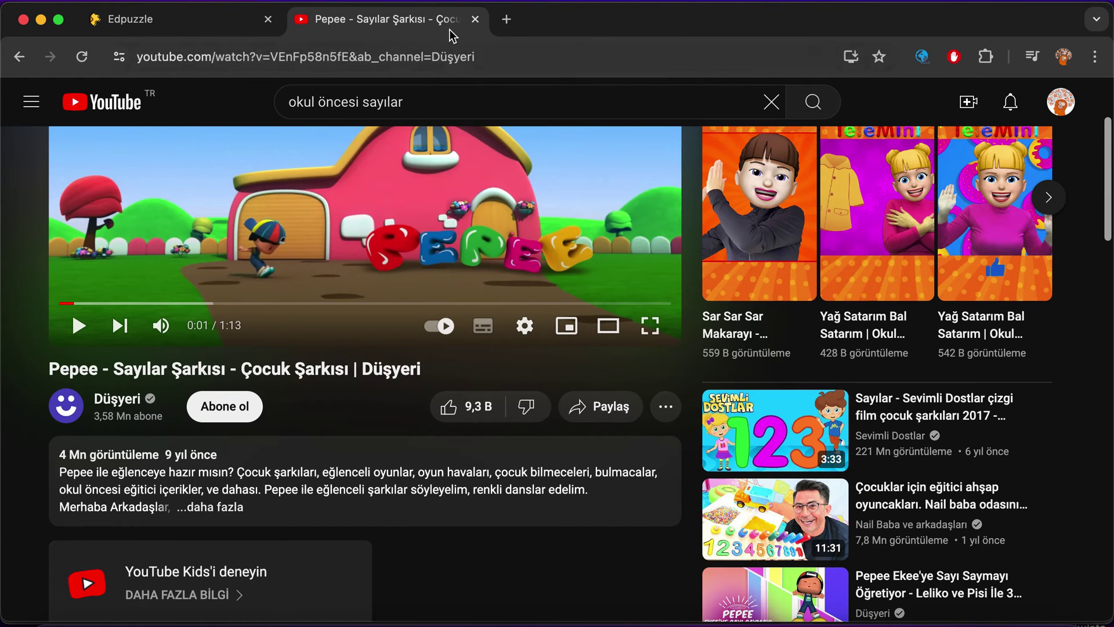
Step: Reload the Pepee video page on YouTube, pause the video, and open it in the Edpuzzle editor through the extension
left_click(427, 64)
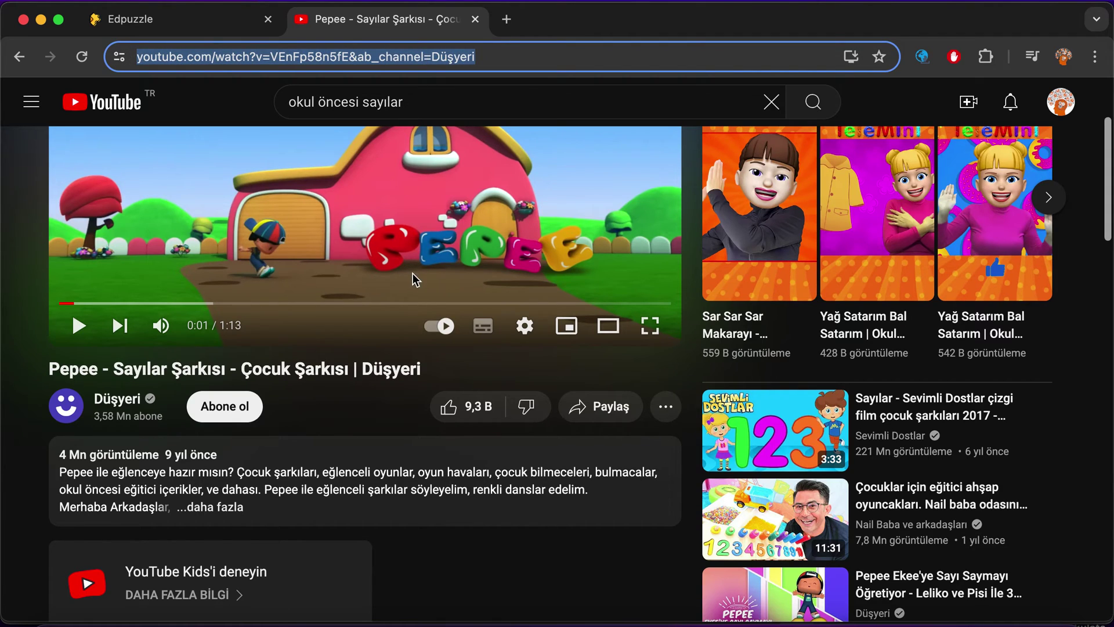
key("Return")
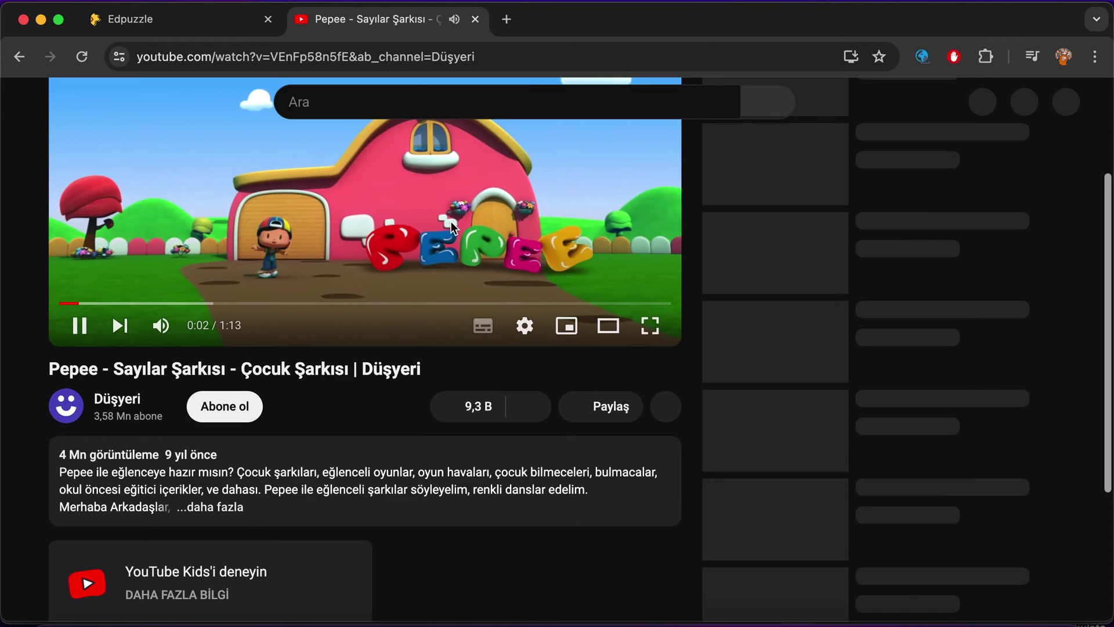
left_click(451, 221)
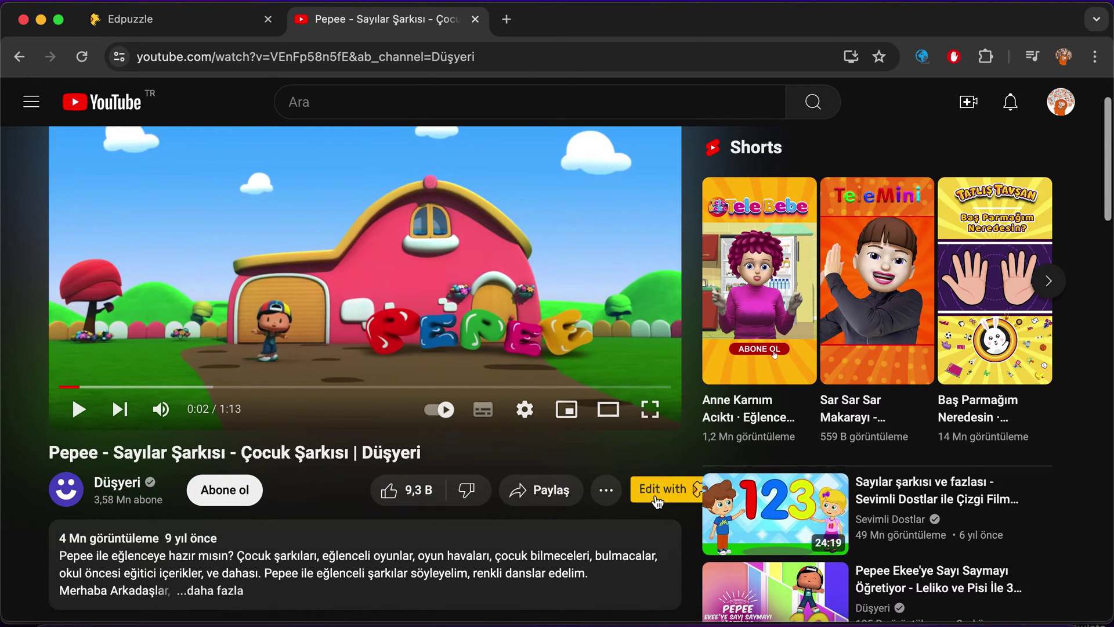
scroll(656, 482, "down", 1)
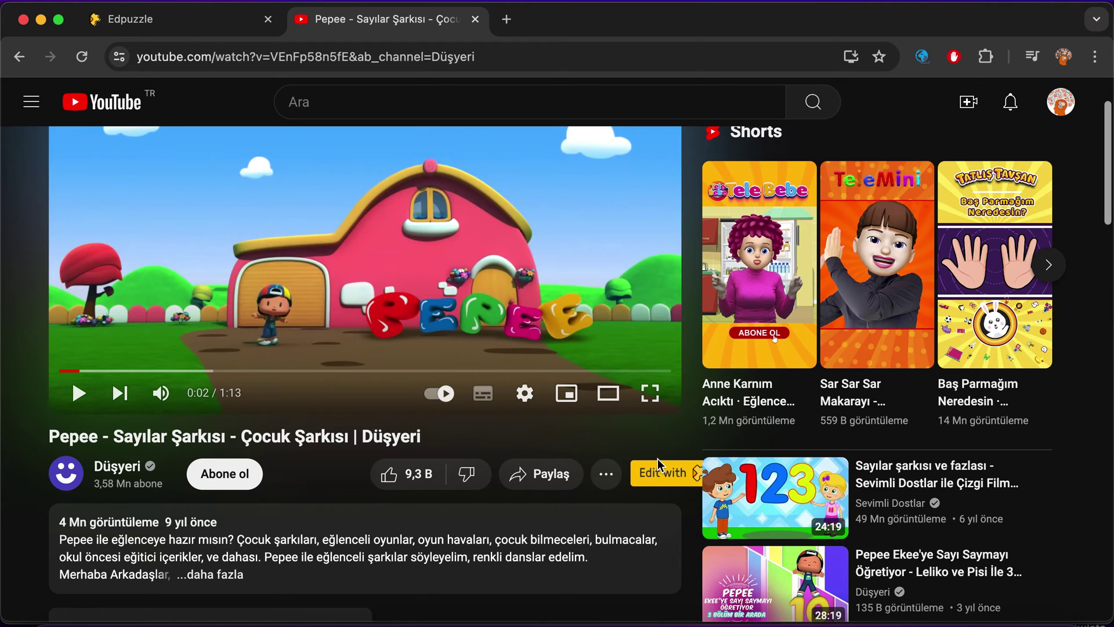
scroll(657, 458, "down", 1)
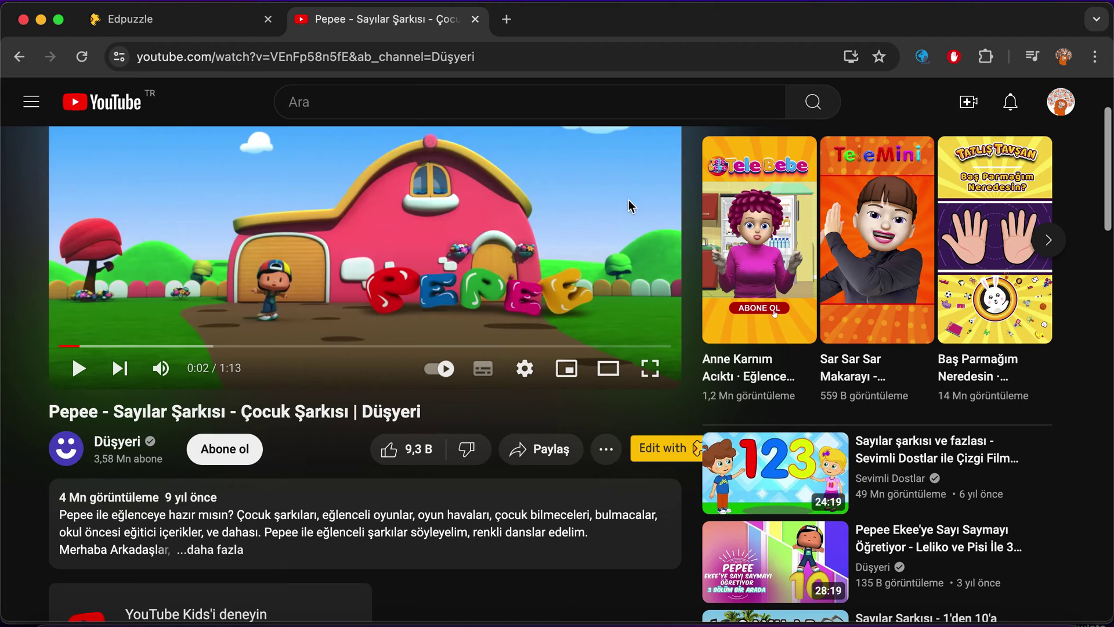
left_click(679, 457)
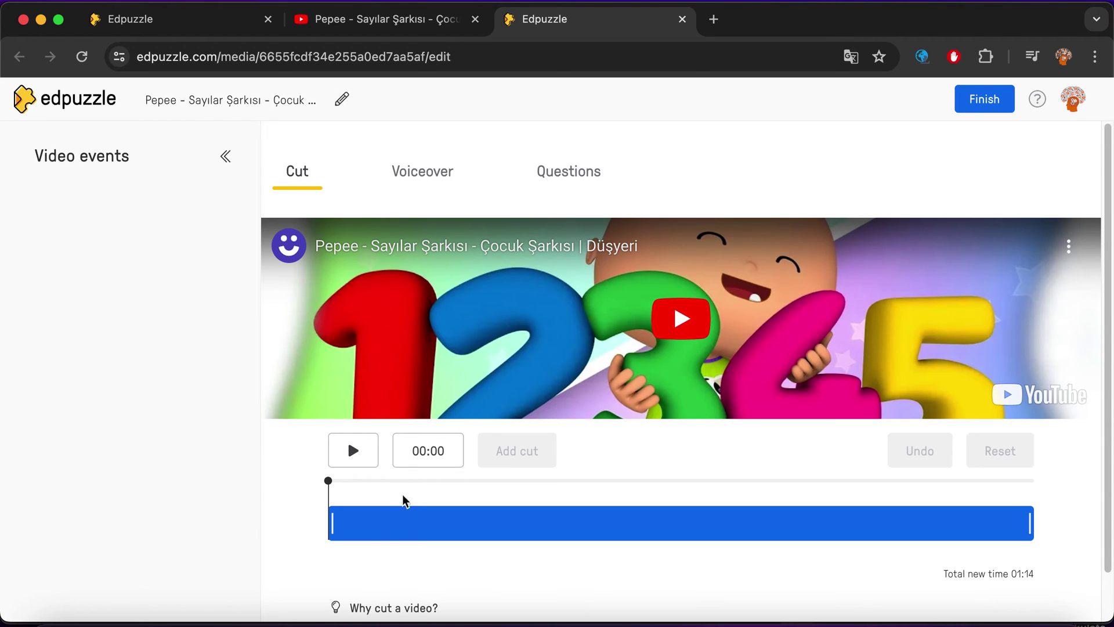
Step: Trim the video so that it runs from about 00:20 to 01:05, and pause playback
left_click(333, 521)
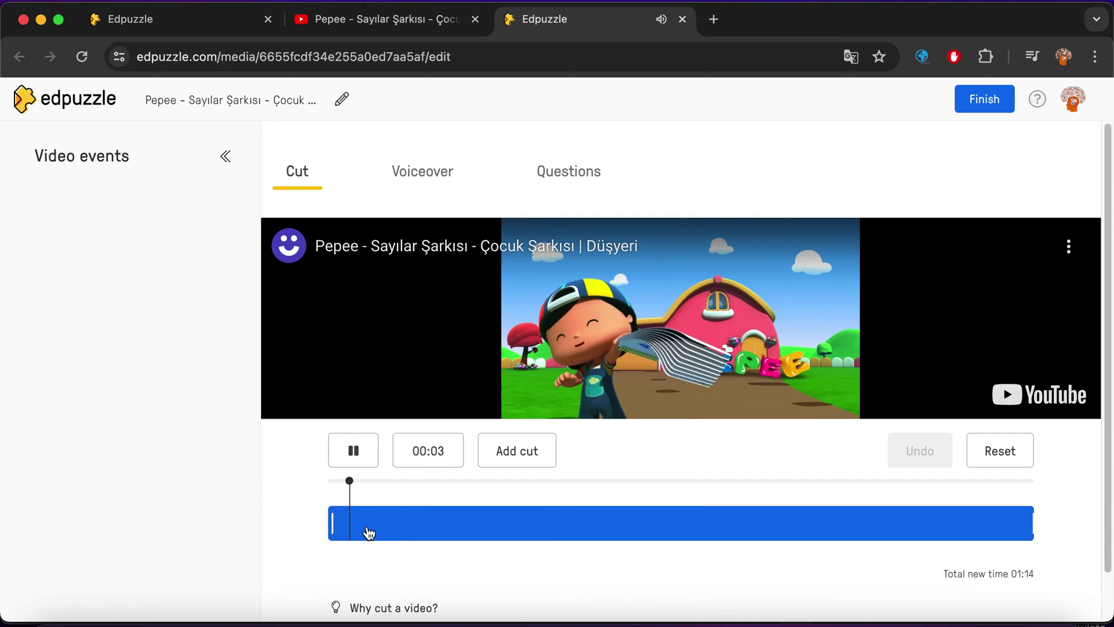
left_click(335, 521)
left_click_drag(336, 521, 516, 541)
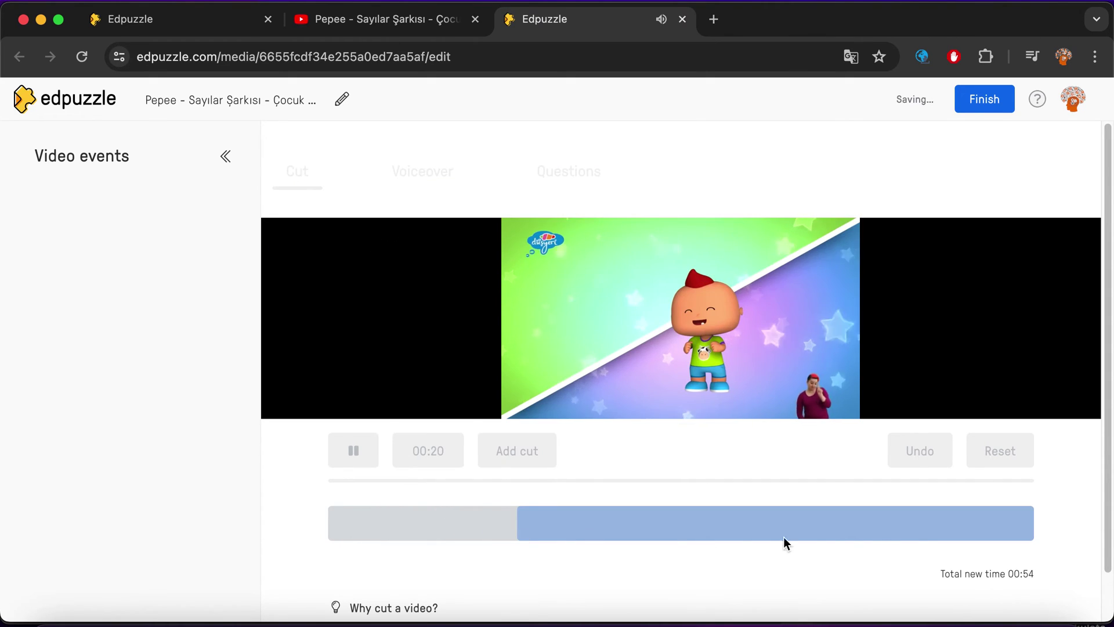
left_click_drag(1029, 522, 950, 521)
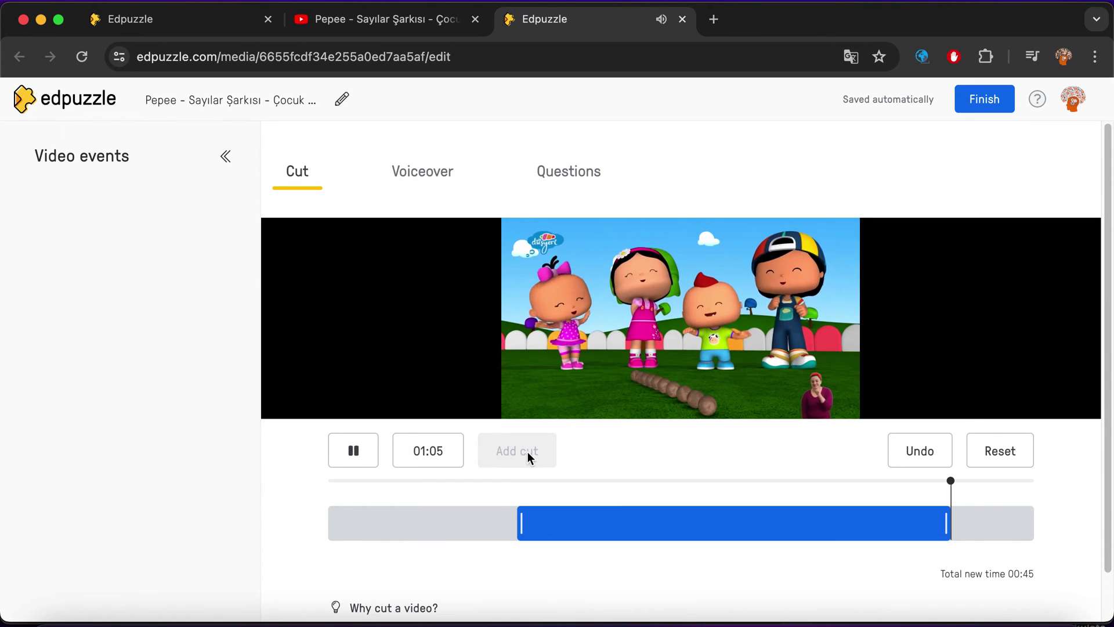
left_click(360, 450)
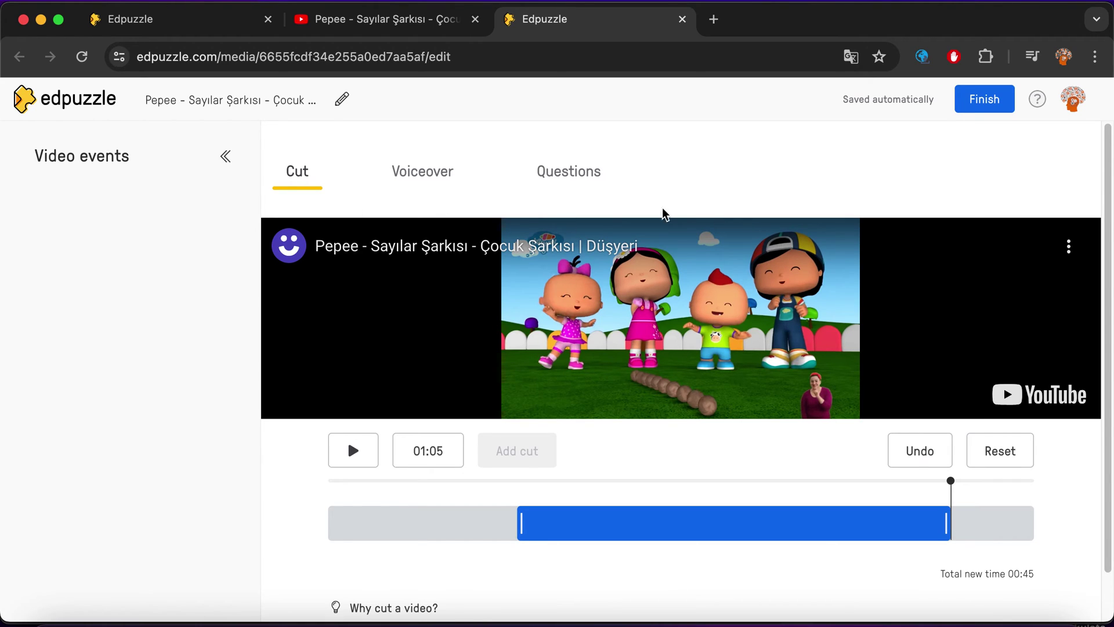
Step: Check whether a voiceover can be recorded for this YouTube video
left_click(442, 173)
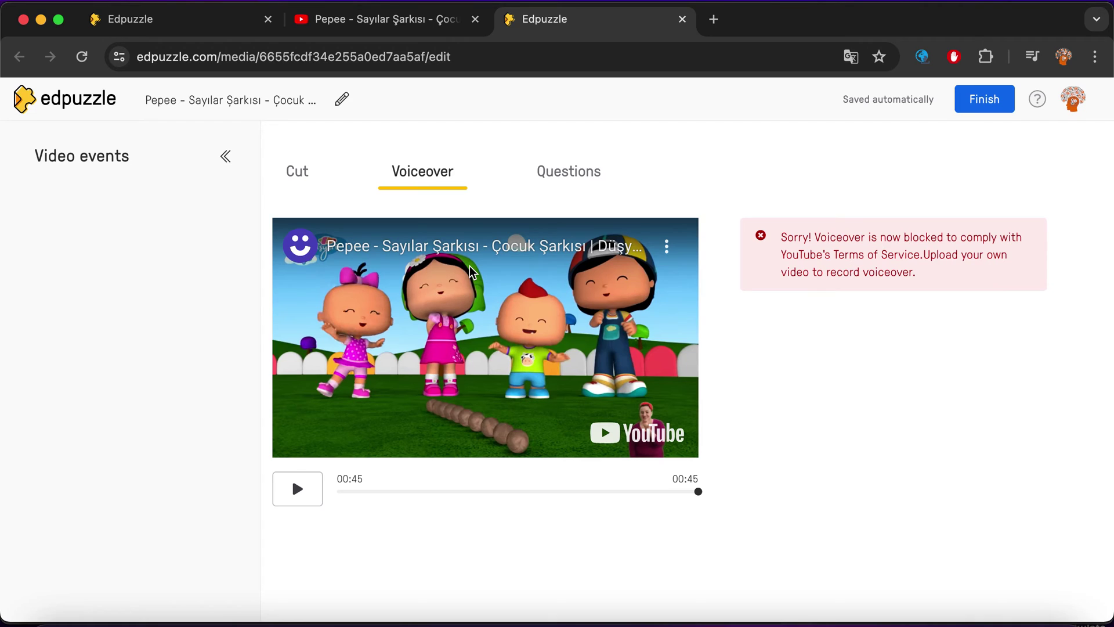
mouse_move(788, 230)
left_mouse_down()
mouse_move(920, 261)
mouse_move(915, 273)
mouse_move(792, 254)
mouse_move(786, 228)
left_mouse_up()
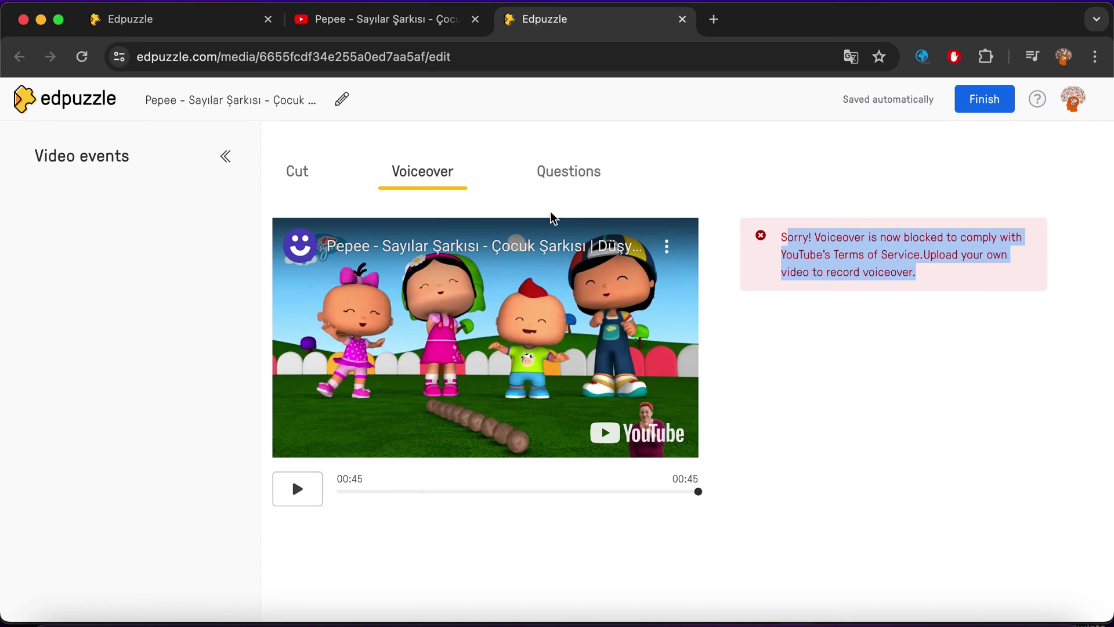
Step: Start a multiple-choice question at 00:07 of the trimmed video with the text "5 rakamından sonra hangisi gelir"
left_click(554, 173)
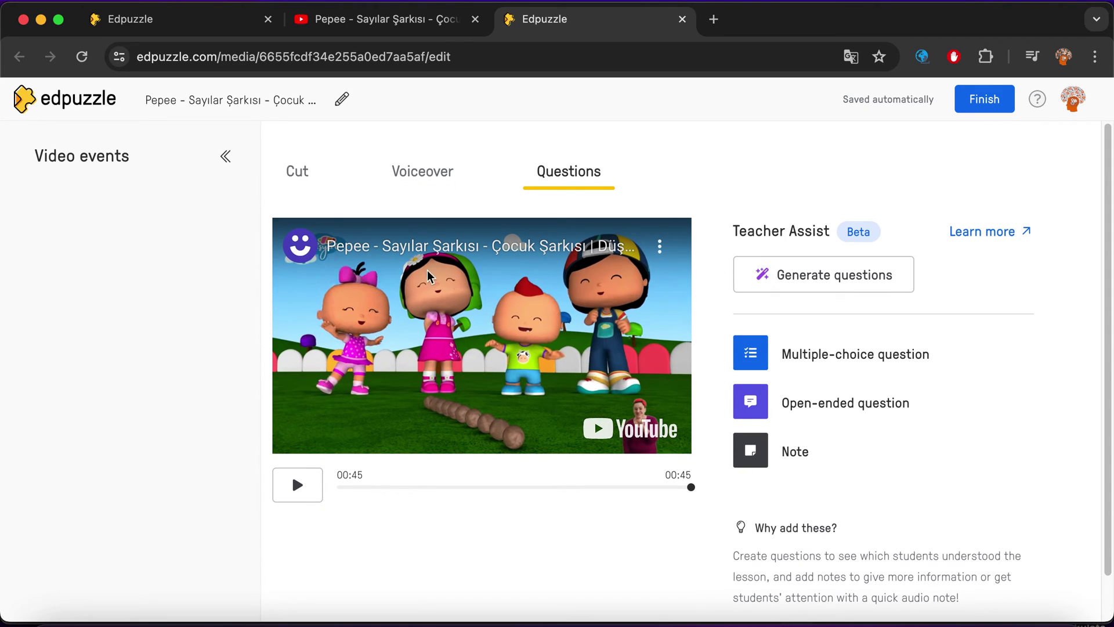
left_click(295, 486)
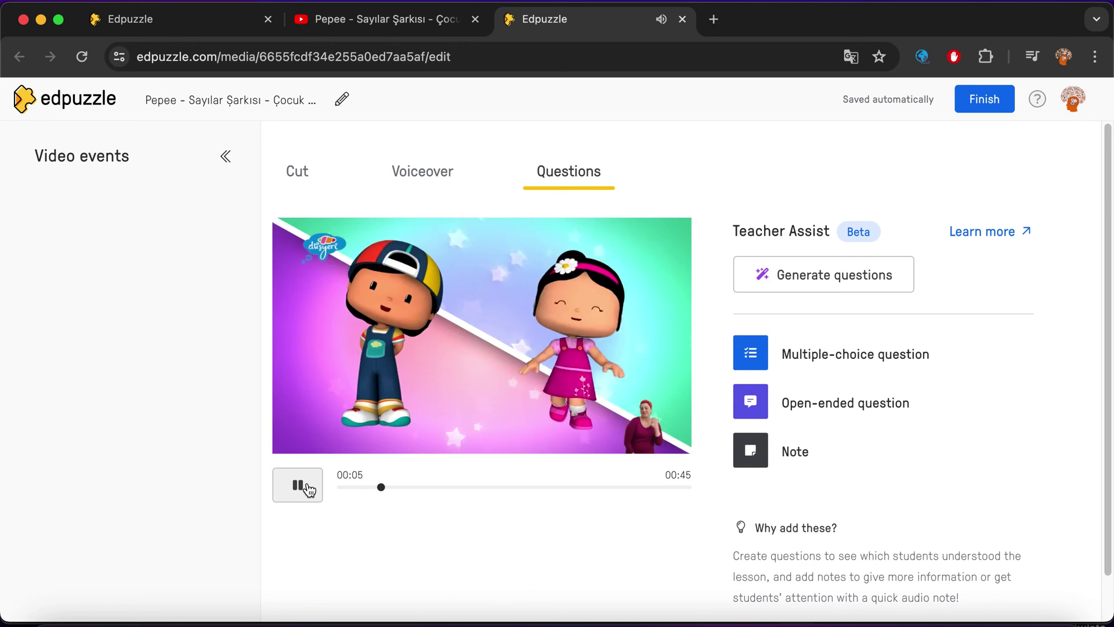
left_click(306, 487)
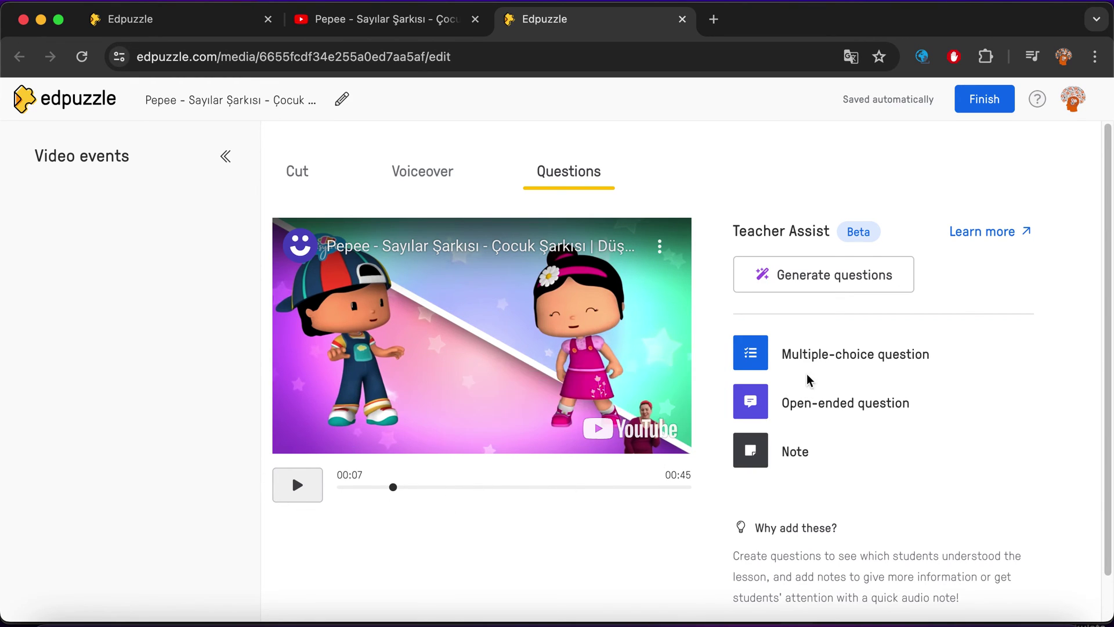
left_click(777, 365)
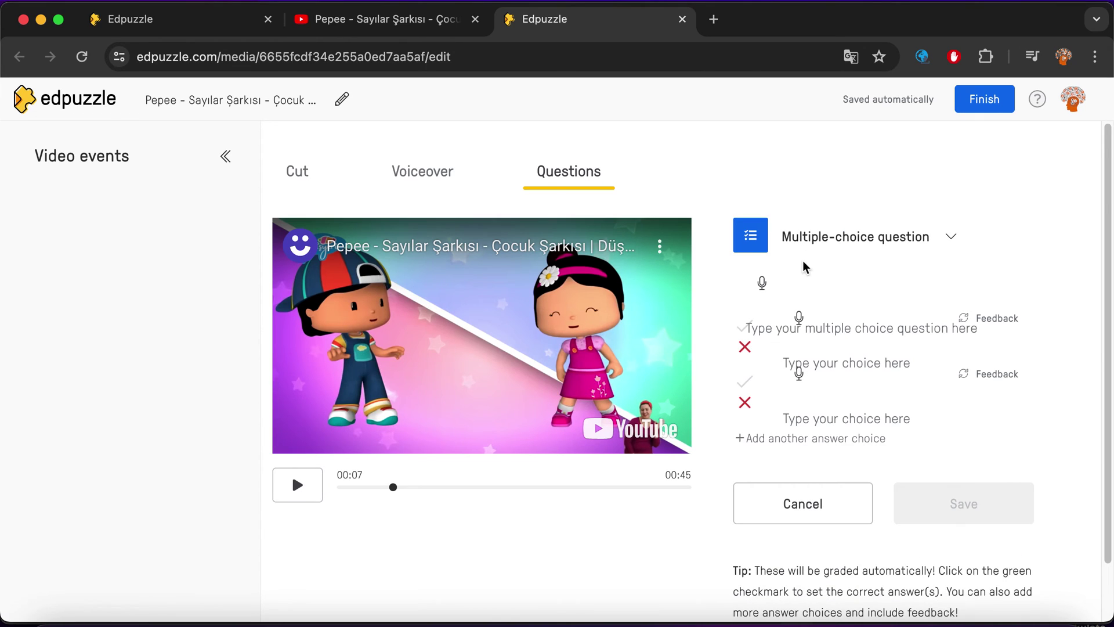
left_click(794, 327)
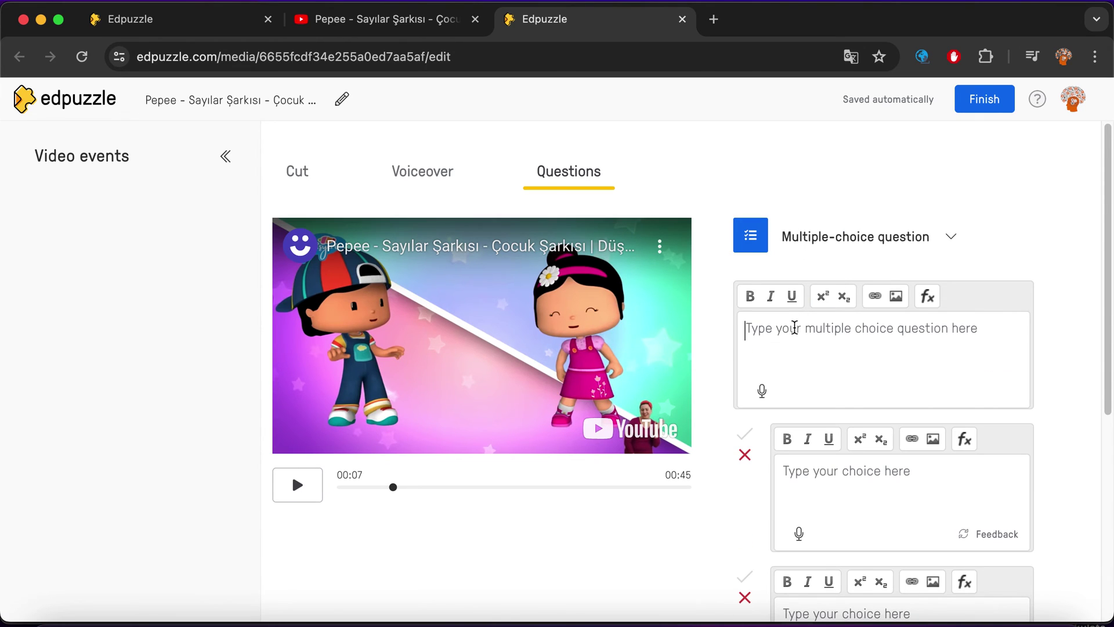
type("5 rakamından sonra hangisi gelir")
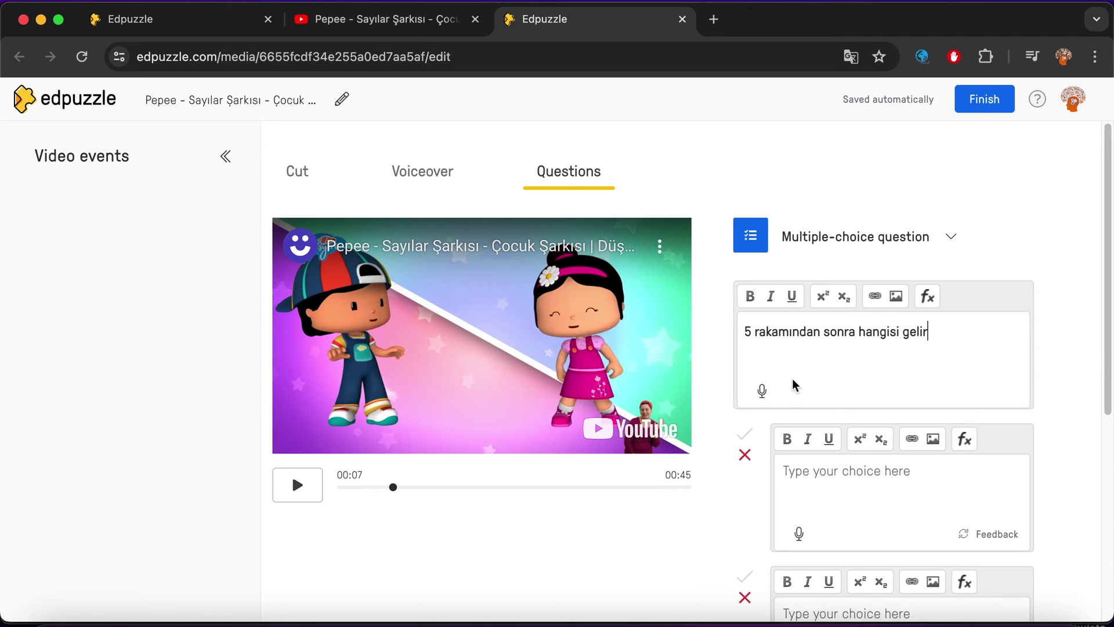
Step: Enter 6 and 7 as the answer choices, mark 6 as correct, and save the question
scroll(793, 385, "down", 1)
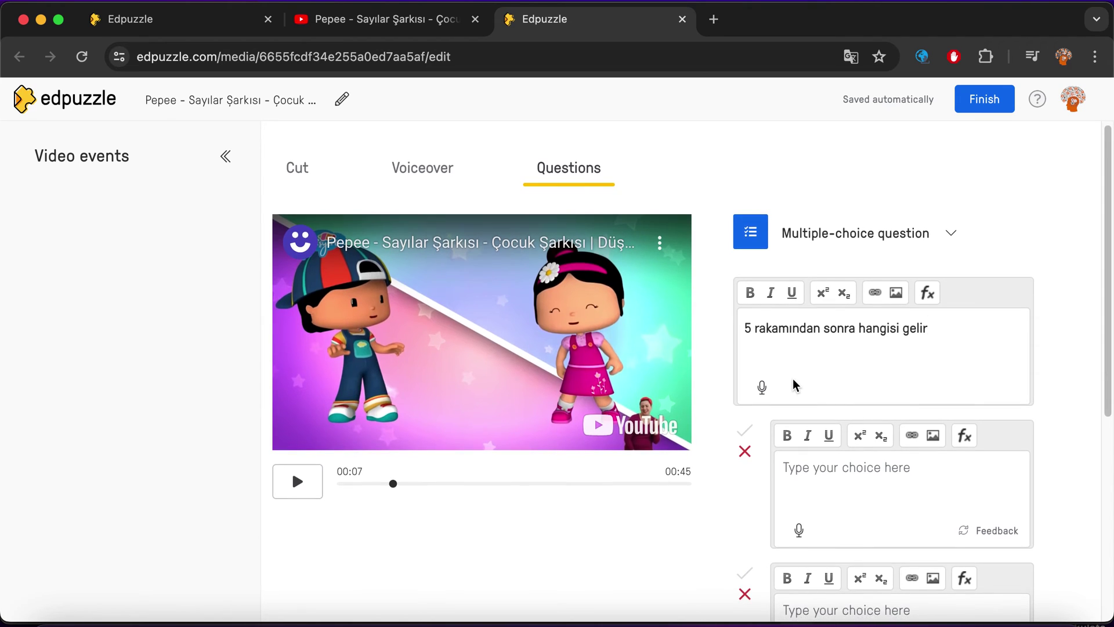
left_click(850, 457)
type("6")
scroll(826, 578, "down", 2)
left_click(823, 569)
type("7")
scroll(824, 557, "down", 5)
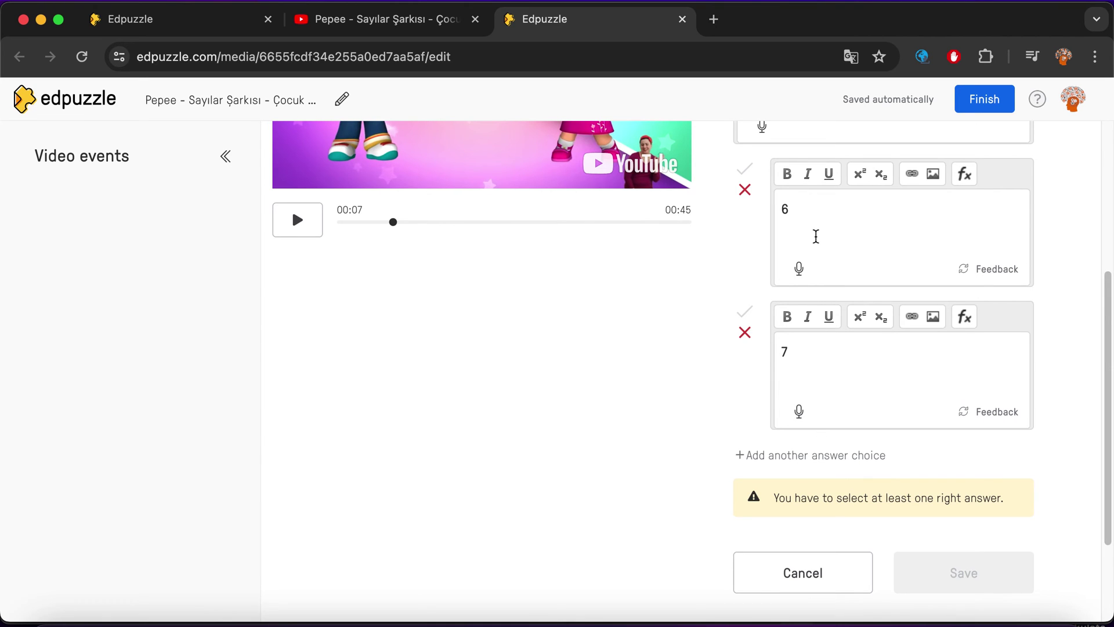
scroll(836, 462, "up", 1)
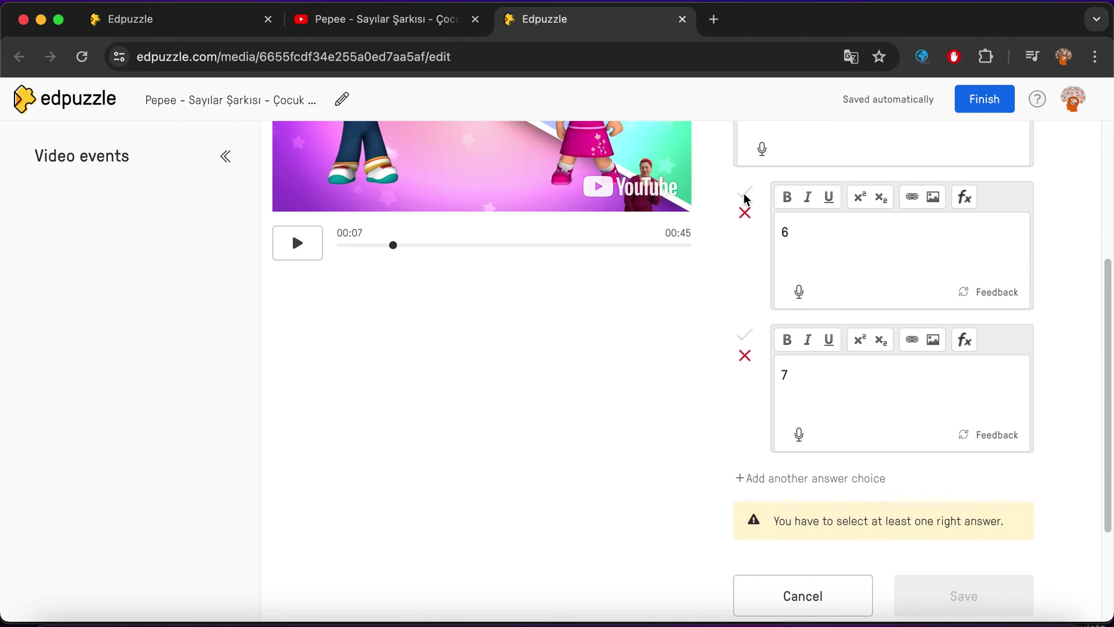
left_click(745, 194)
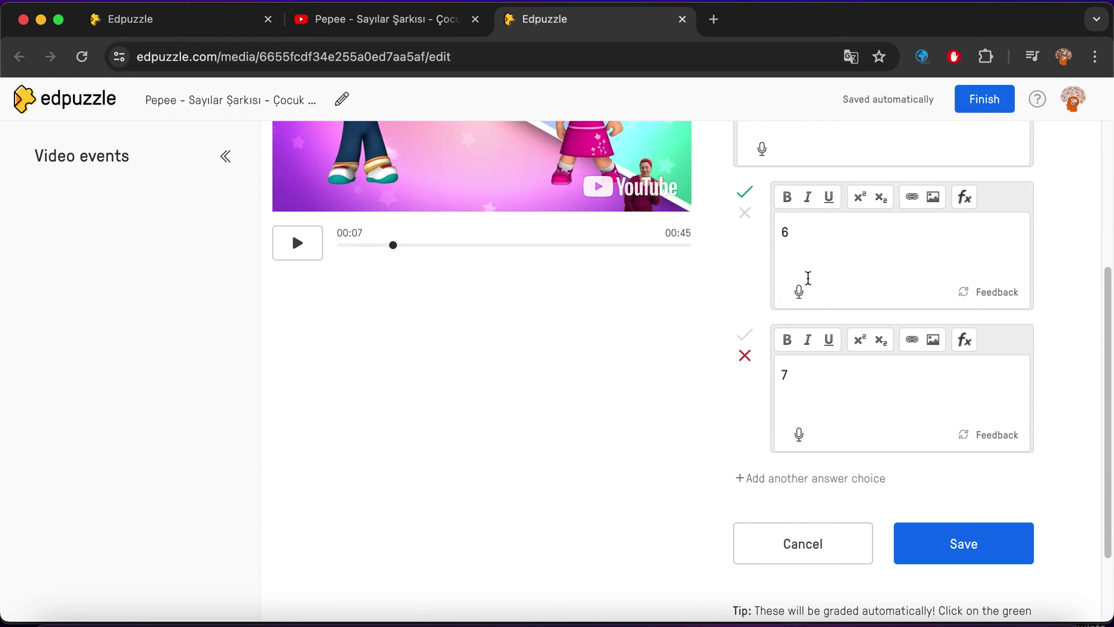
scroll(828, 358, "up", 2)
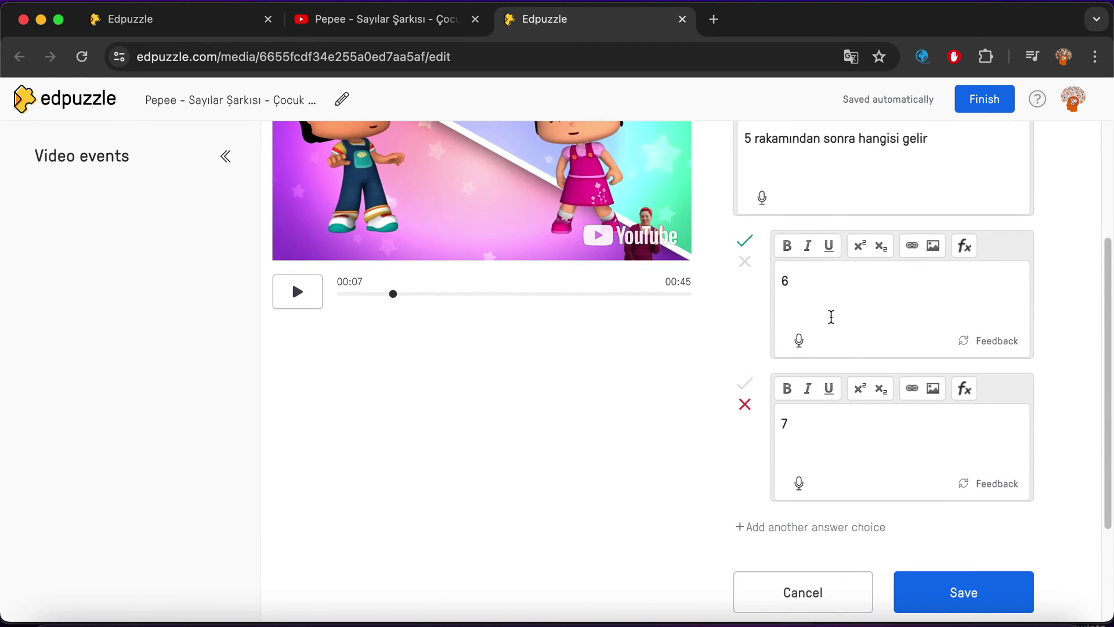
left_click(973, 591)
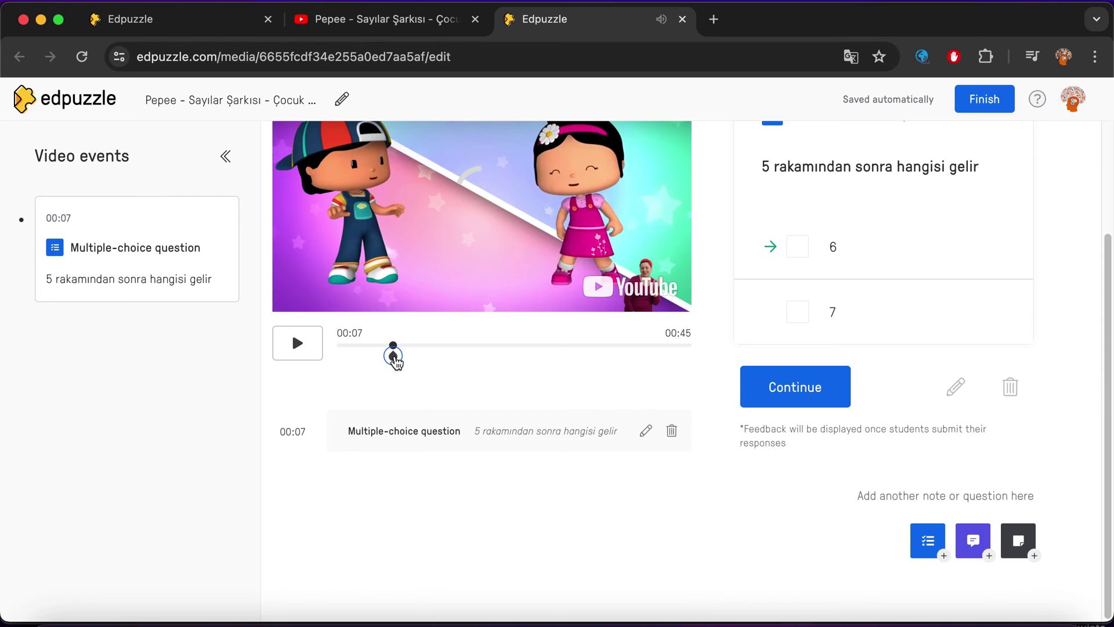
Step: Start an open-ended question at 00:31 of the trimmed video with the text "Pepe burada kaça kadar sayıyor?"
left_click(314, 341)
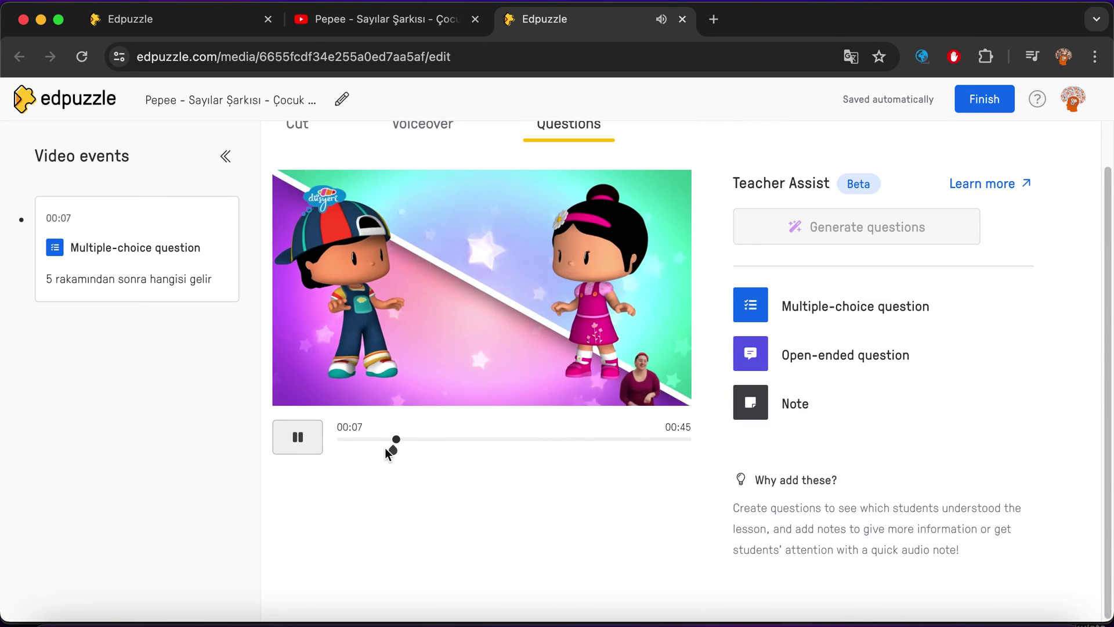
left_click_drag(420, 447, 529, 447)
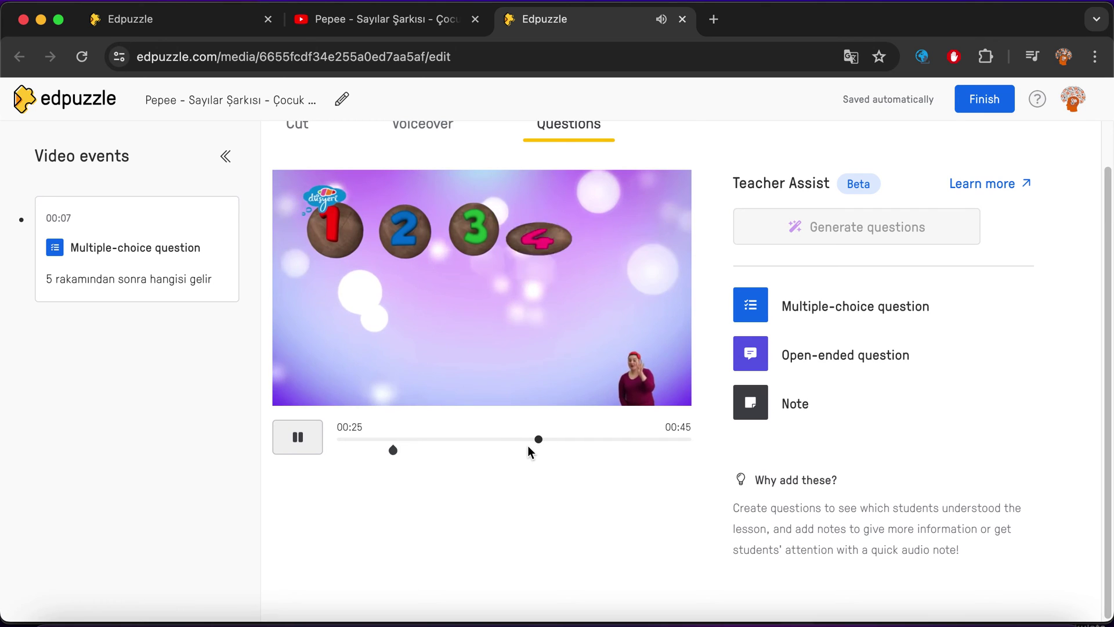
scroll(528, 449, "up", 2)
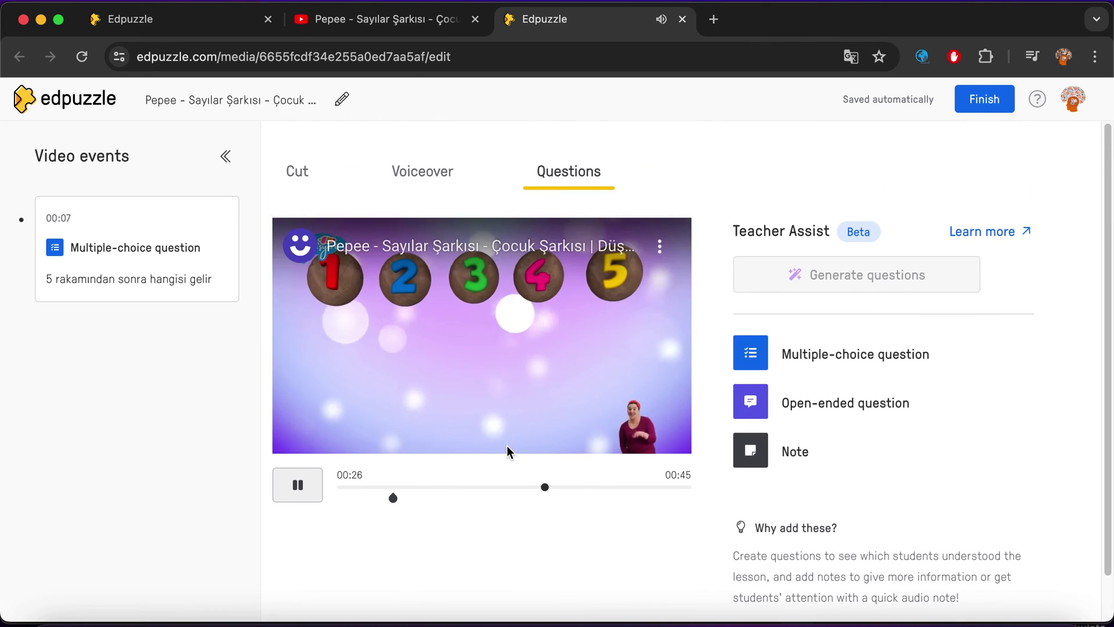
left_click(314, 486)
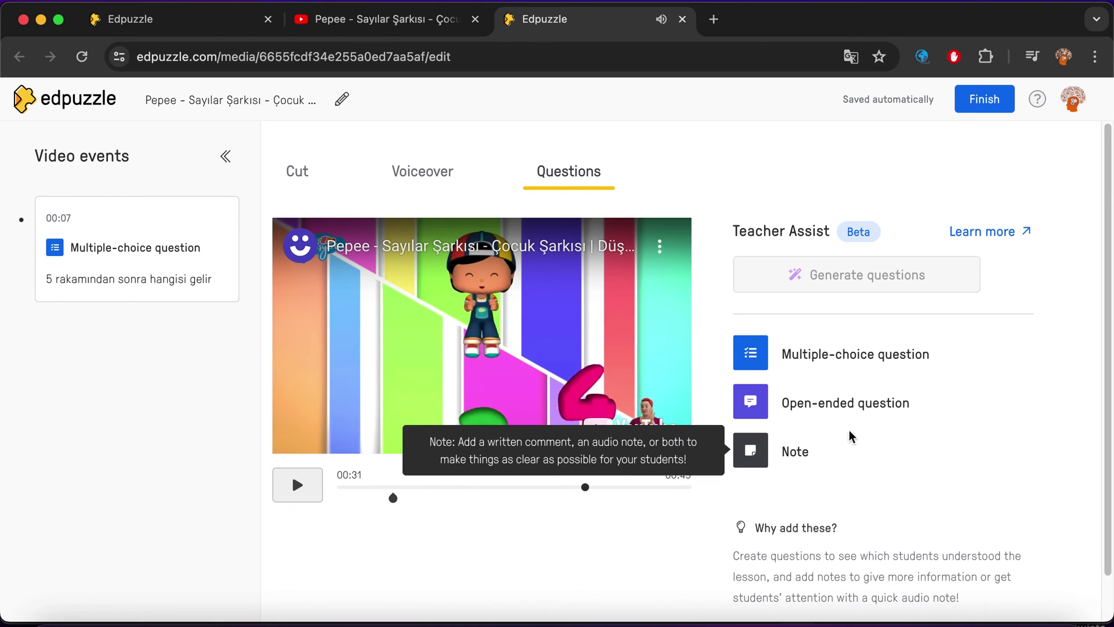
left_click(842, 413)
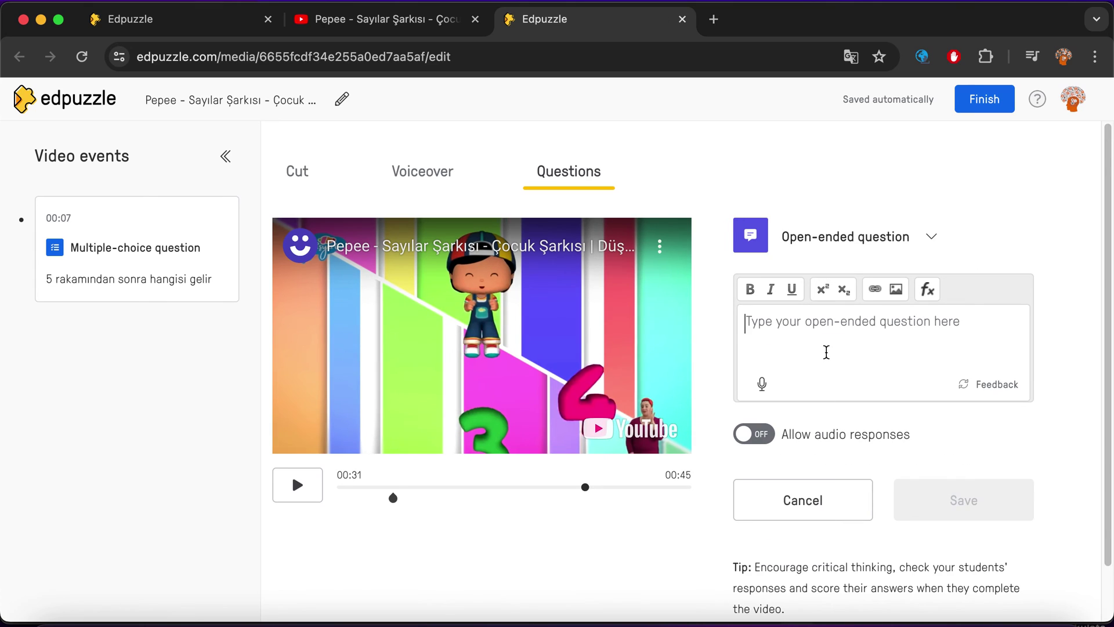
type("Pepe burada kaça kadar sayıyor?")
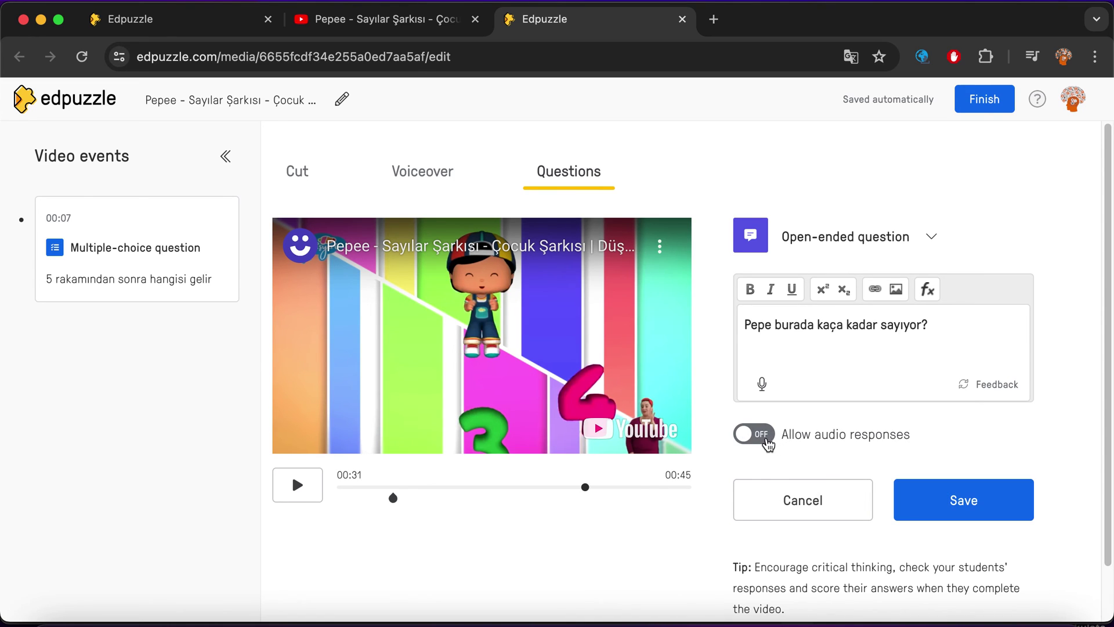
Step: Try the option that allows audio responses, switch it back off, and save the open-ended question
left_click(764, 440)
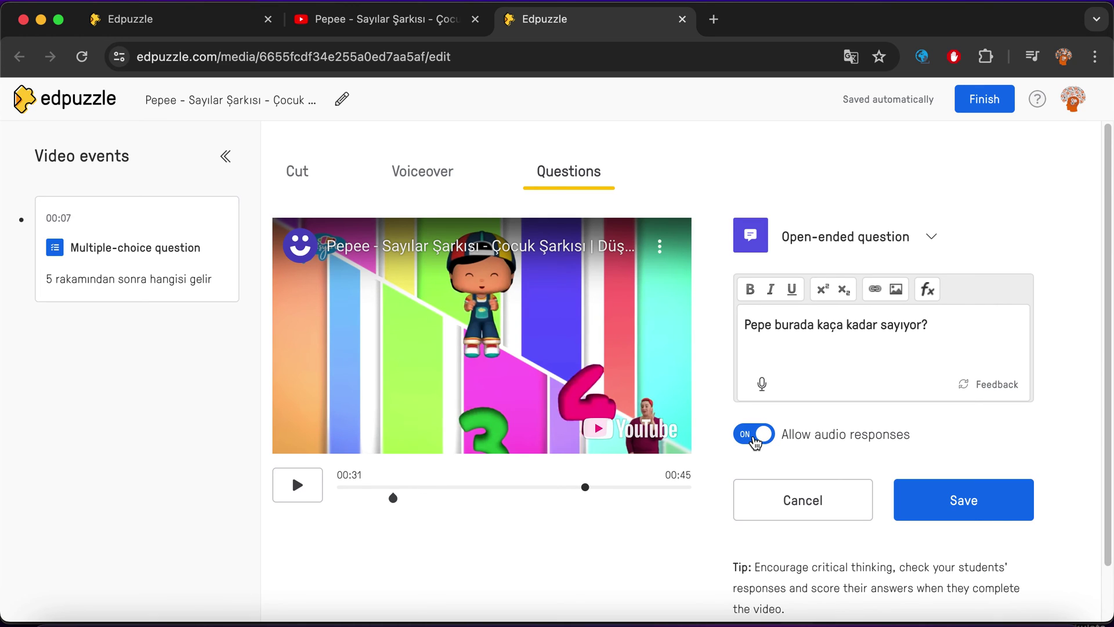
left_click(758, 441)
left_click(972, 501)
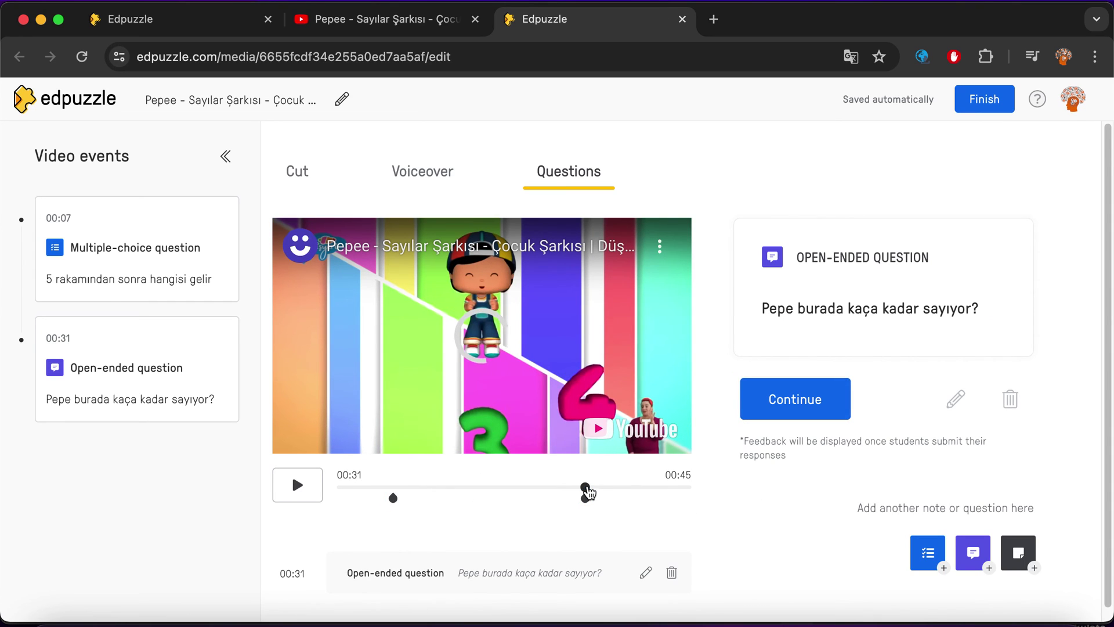
Step: Add a note at the end of the video, at 00:45, with the text "Pepe burada bize sayıları öğretti." and save it
left_click_drag(616, 494, 657, 496)
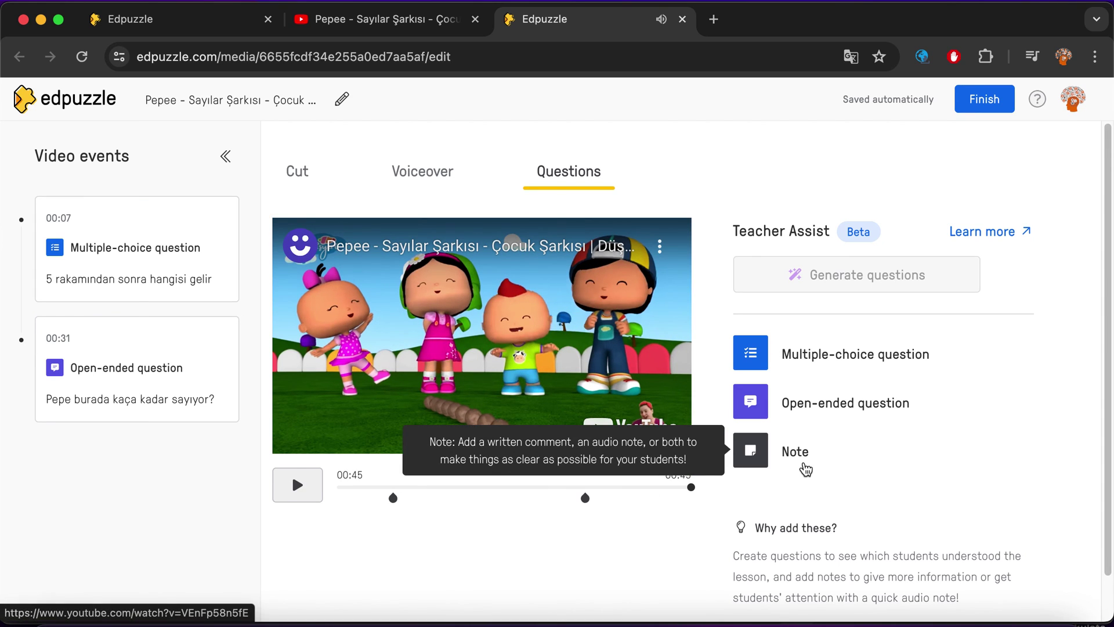
left_click(805, 467)
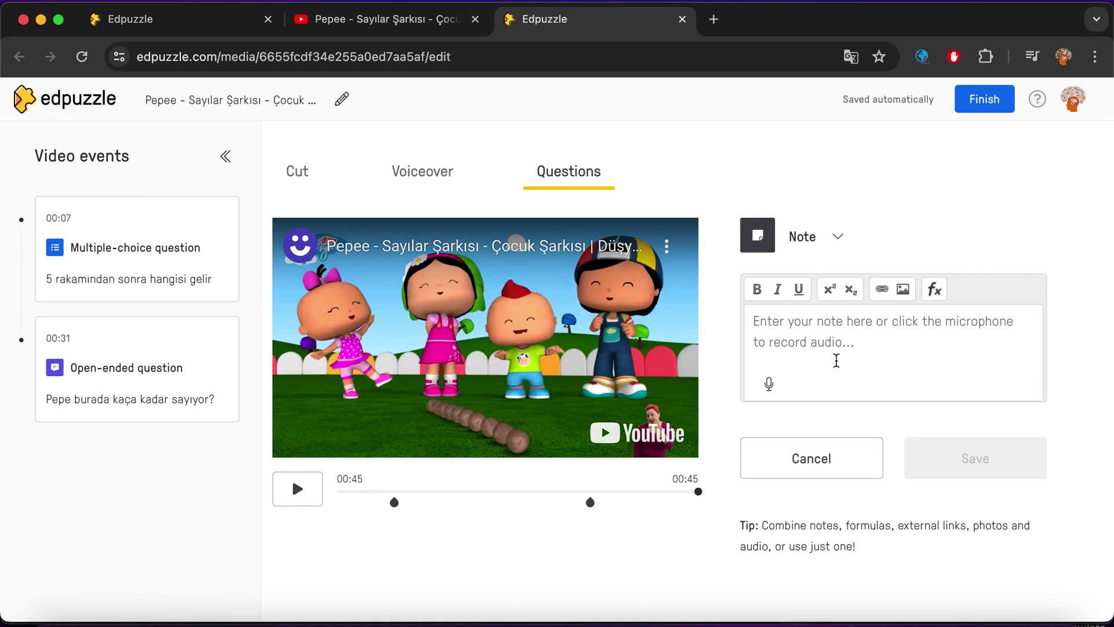
type("Pepe burada bize sayıları öğretti.")
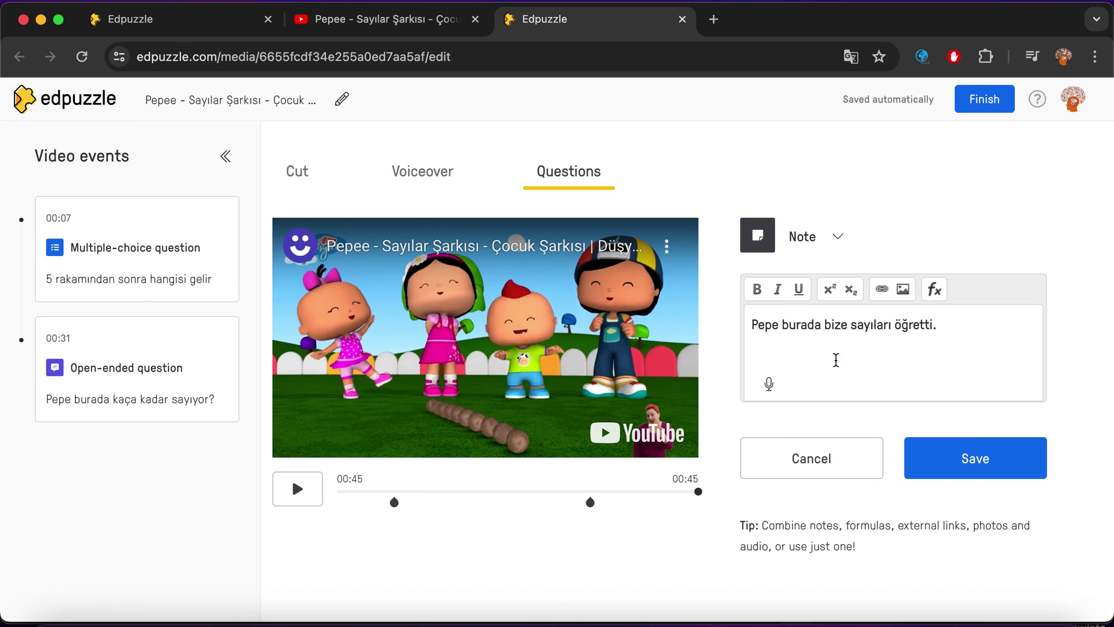
left_click(943, 446)
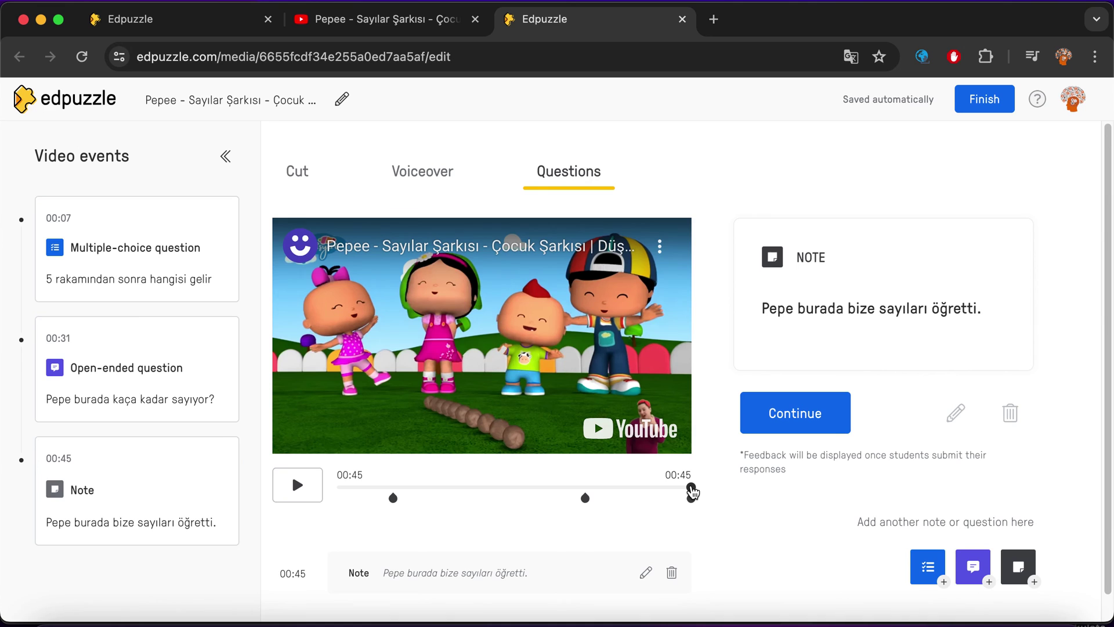
Step: Replay the video in the editor to check how the multiple-choice question, the open-ended question and the note appear
left_click(356, 488)
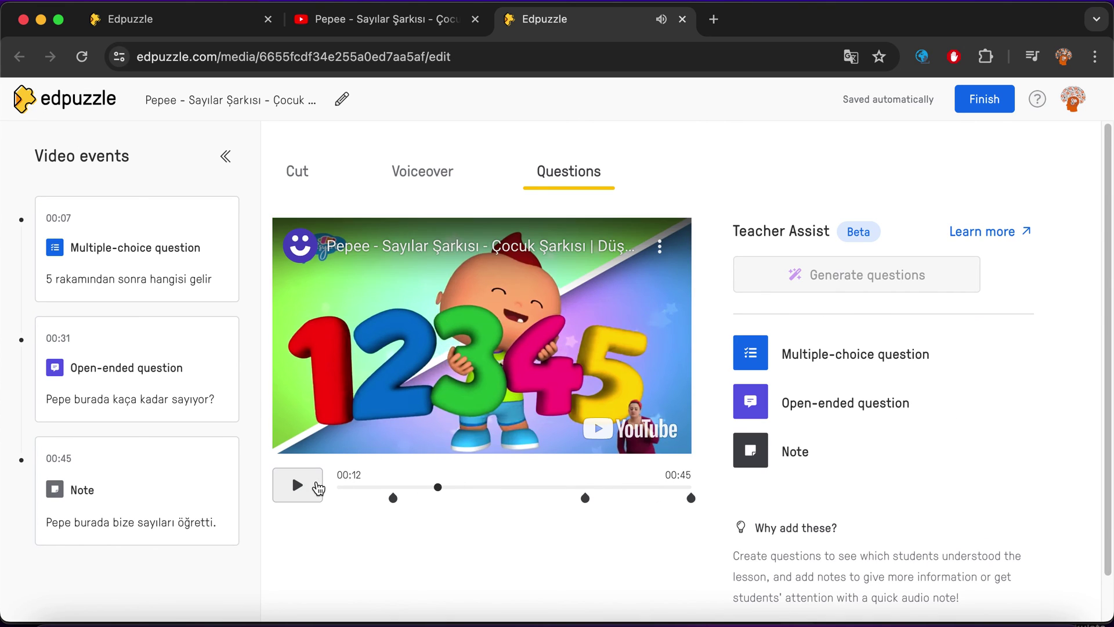
left_click(302, 487)
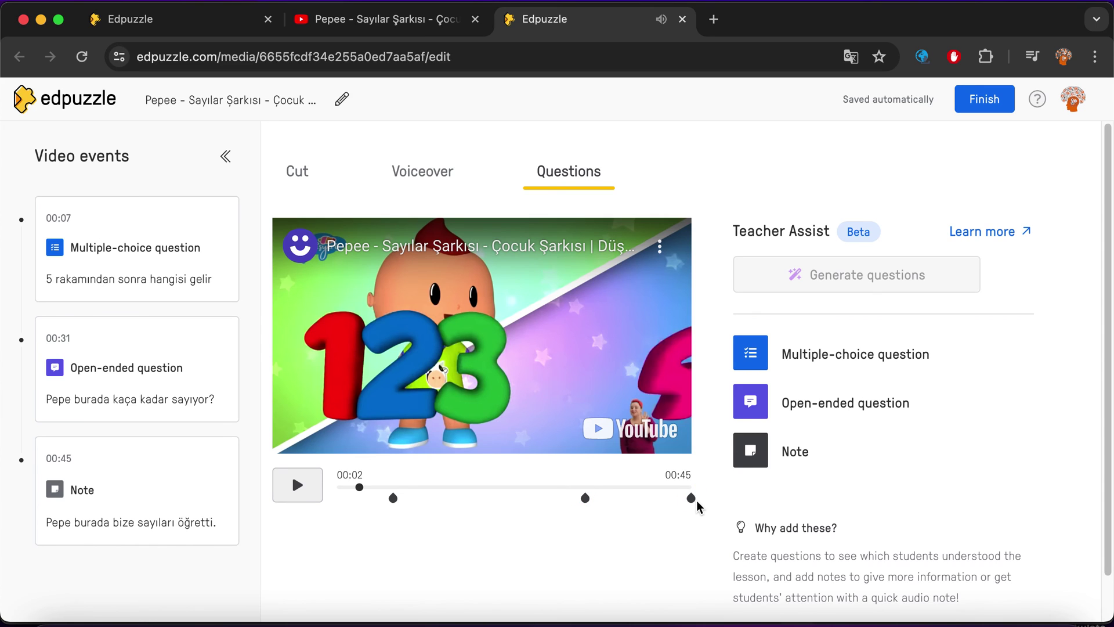
left_click_drag(362, 492, 386, 489)
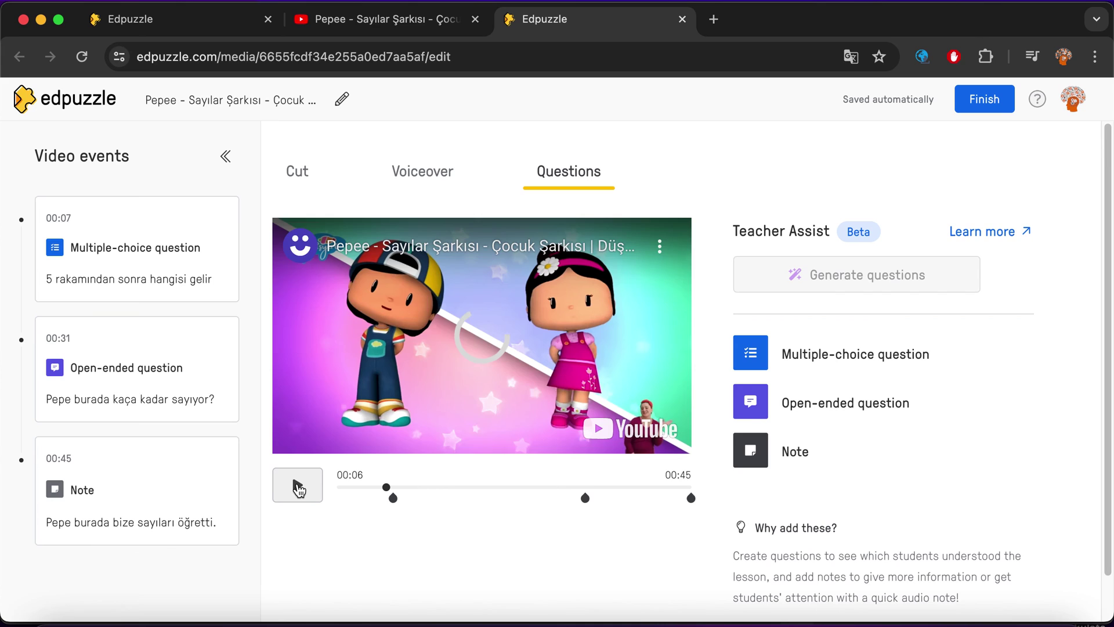
left_click(298, 486)
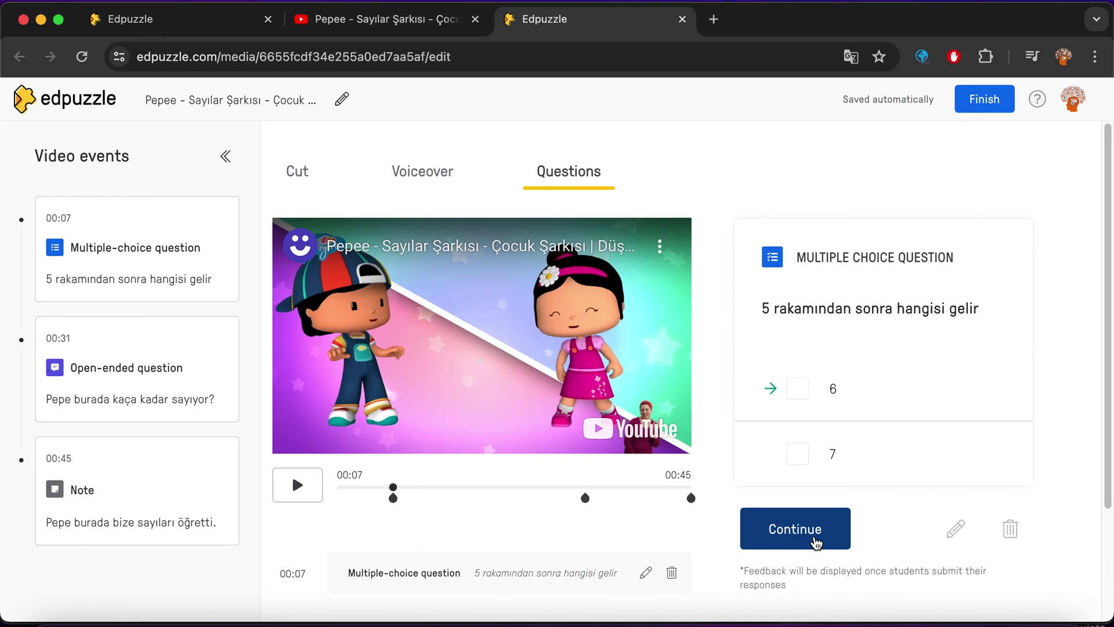
left_click(815, 542)
left_click_drag(407, 447, 585, 446)
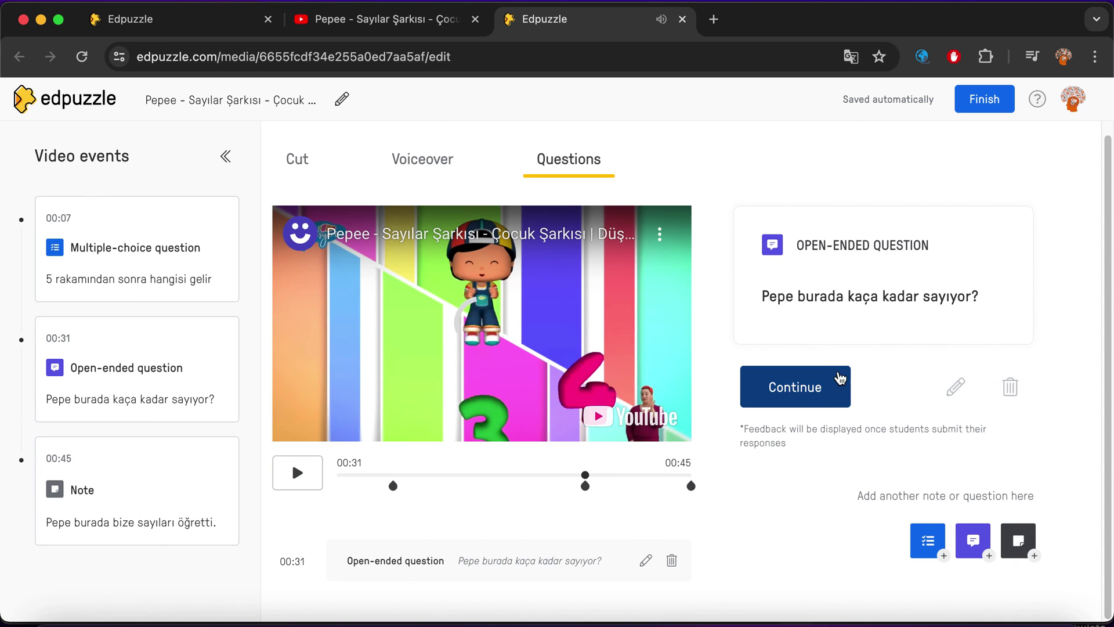
left_click(681, 477)
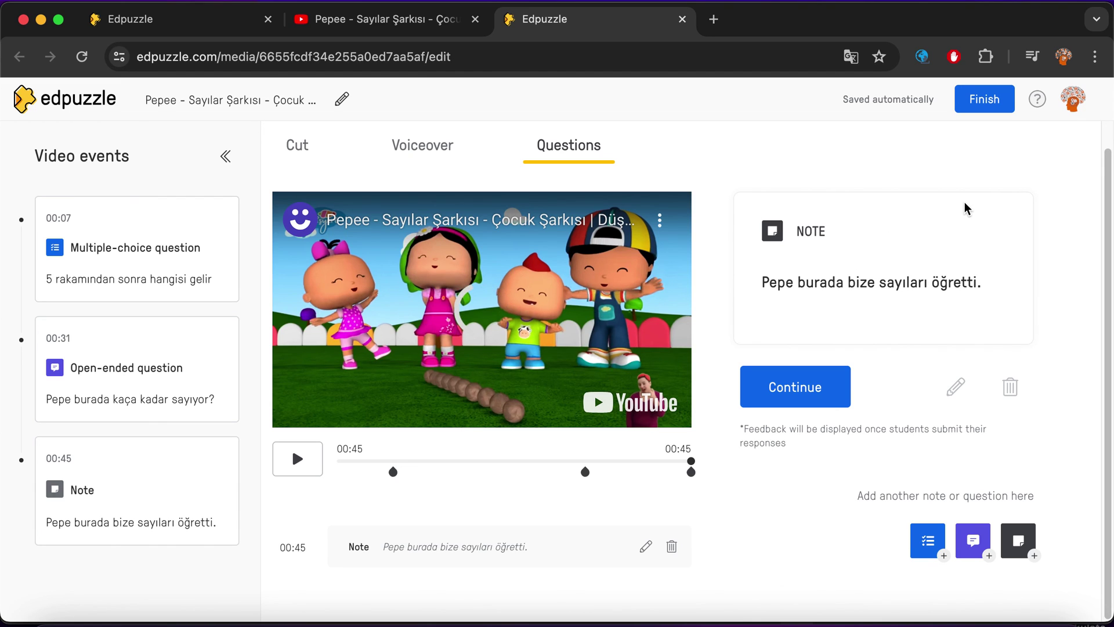
Step: Finish editing the lesson and set the video's visibility to Public
left_click(988, 111)
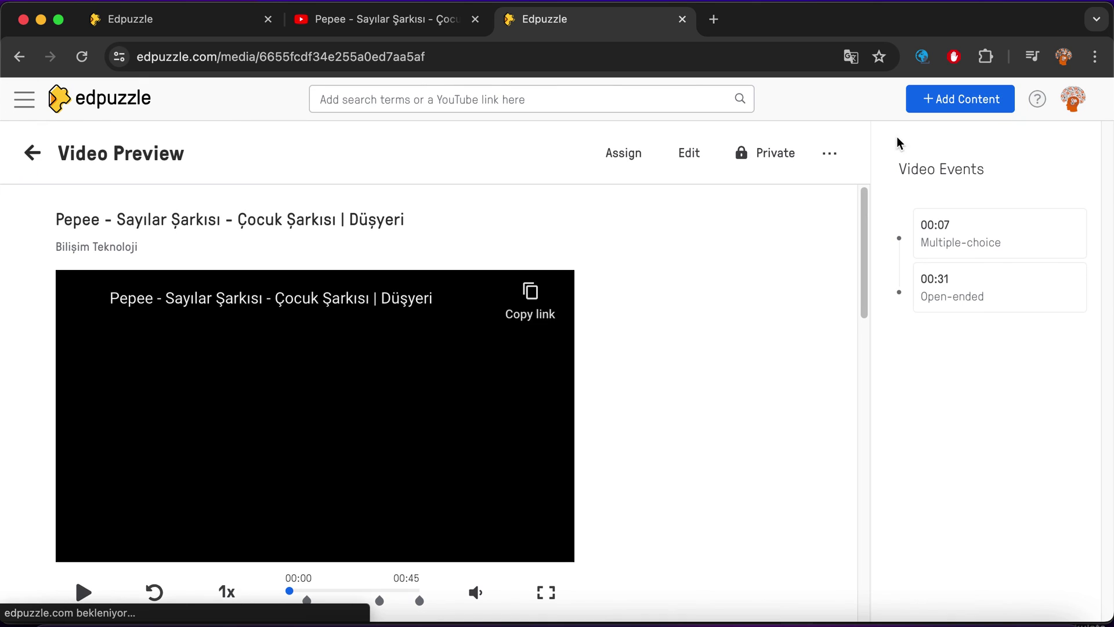
scroll(639, 335, "down", 1)
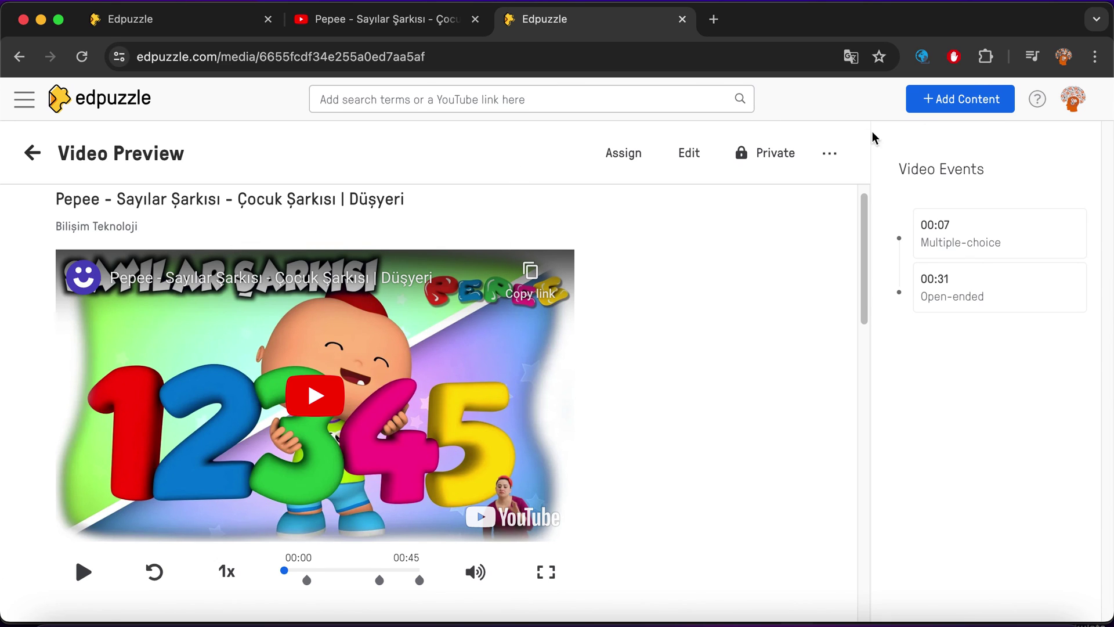
left_click(777, 154)
left_click(717, 200)
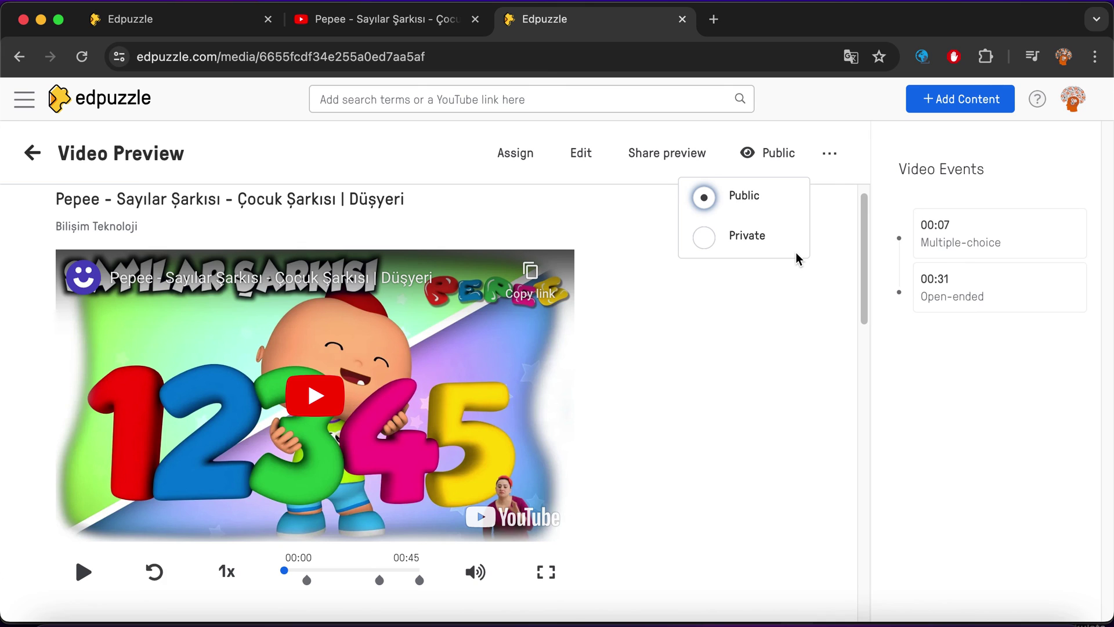
Step: Copy the link for sharing a preview with colleagues and open it in a new browser tab
left_click(669, 158)
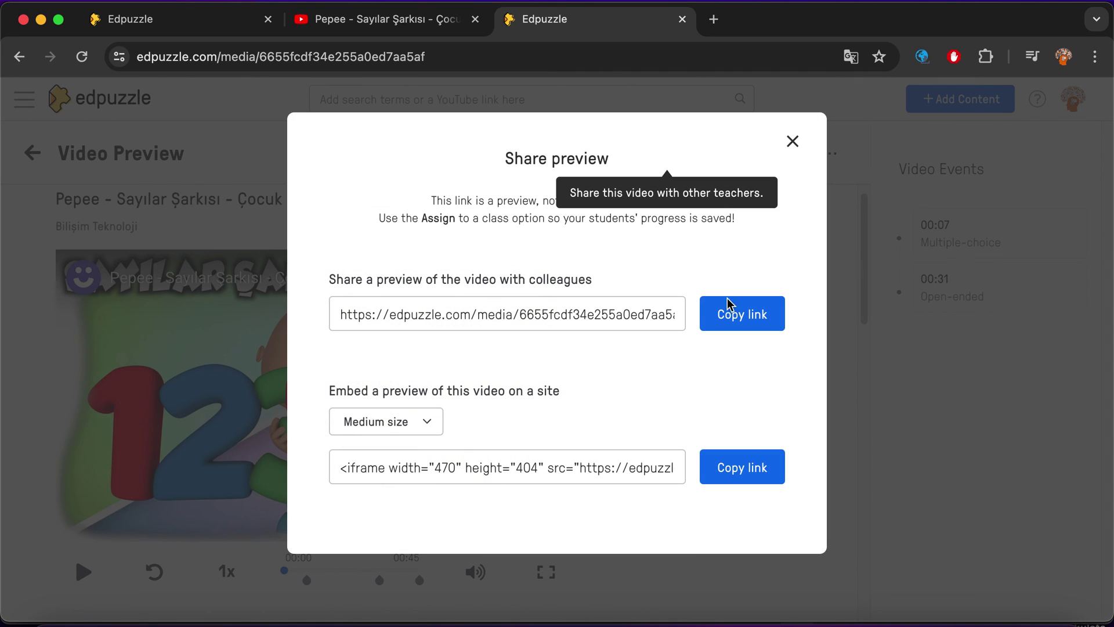
left_click(738, 320)
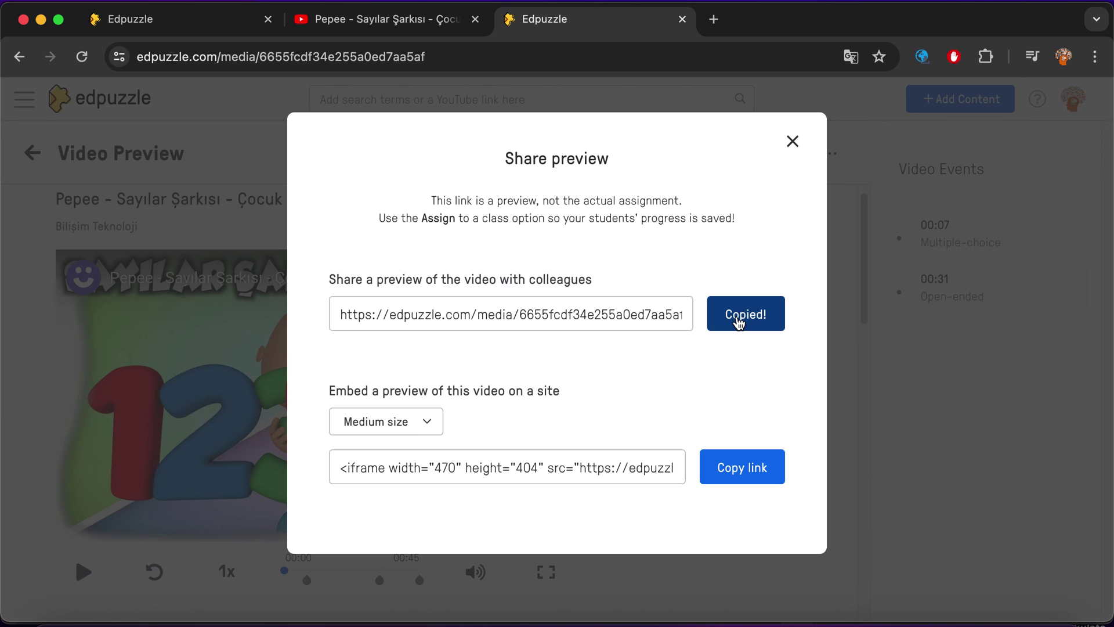
left_click(713, 19)
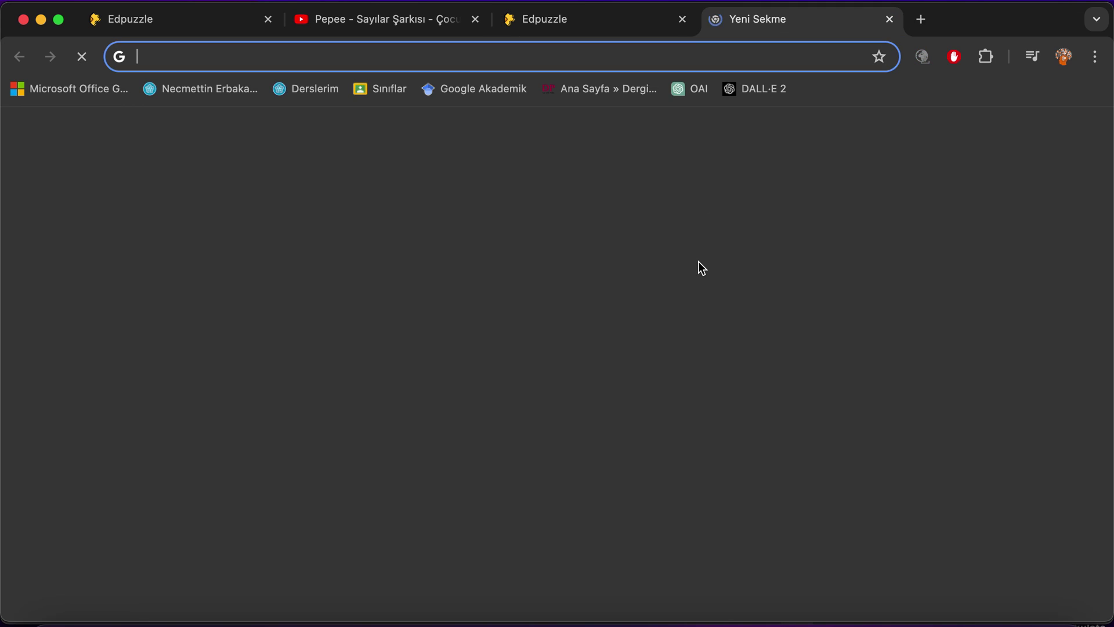
type("https://edpuzzle.com/media/6655fcdf34e255a0ed7aa5af")
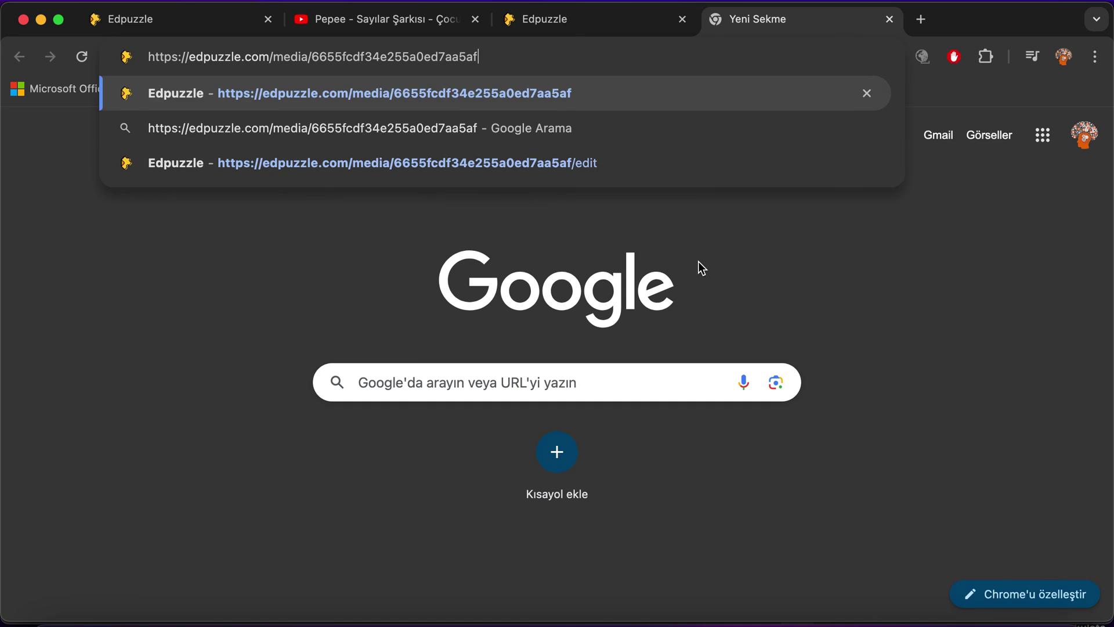
key("Return")
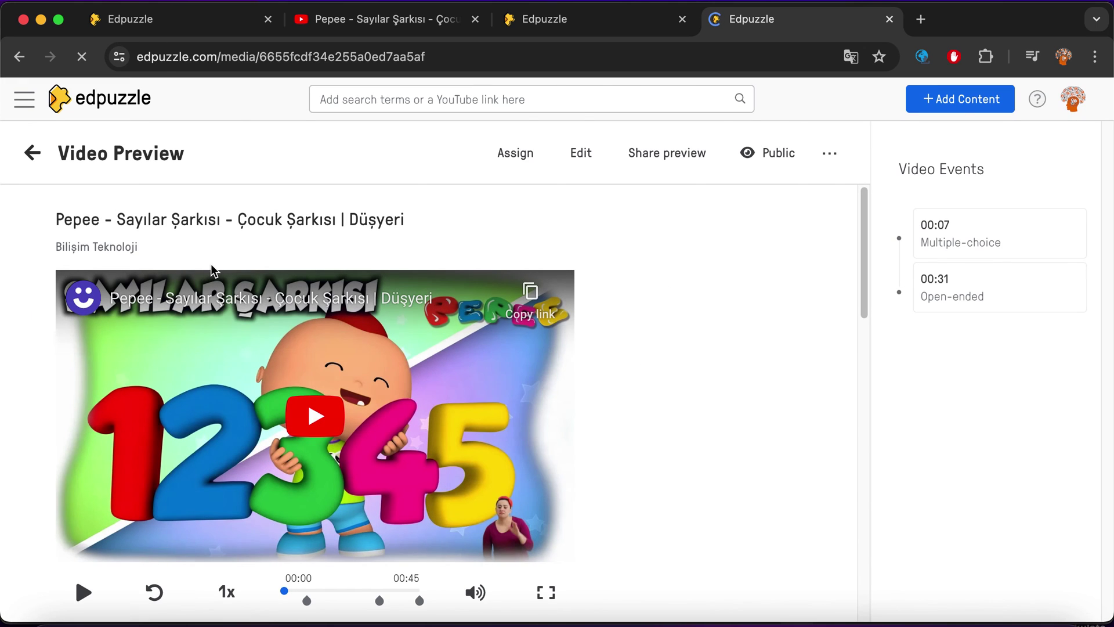
Step: Play the shared preview up to the multiple-choice question and submit 6 as the answer
left_click(83, 588)
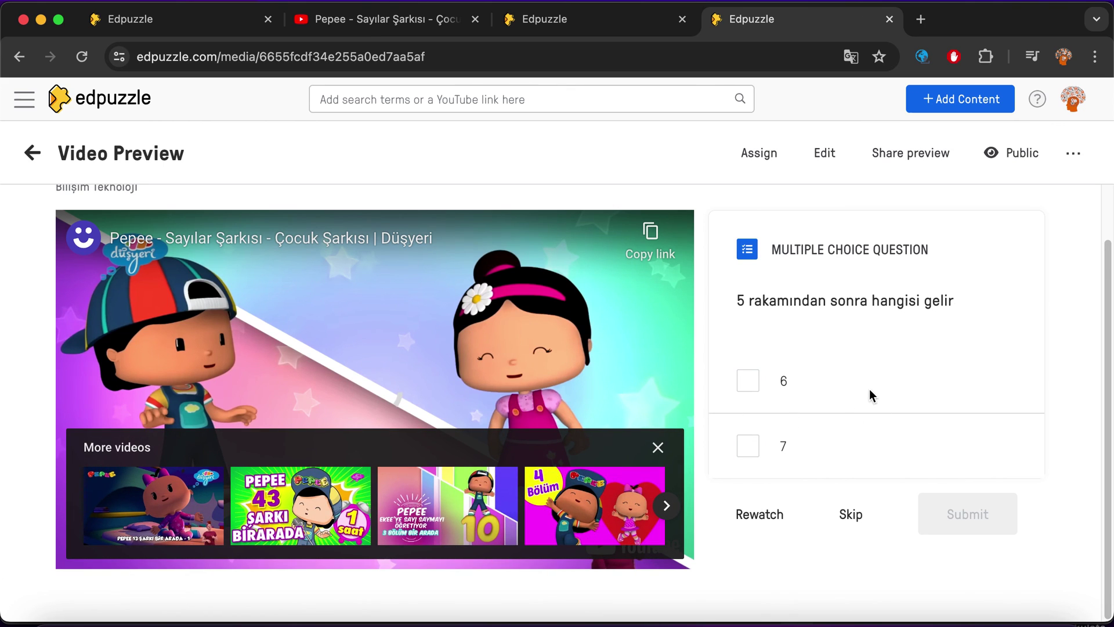
left_click(746, 385)
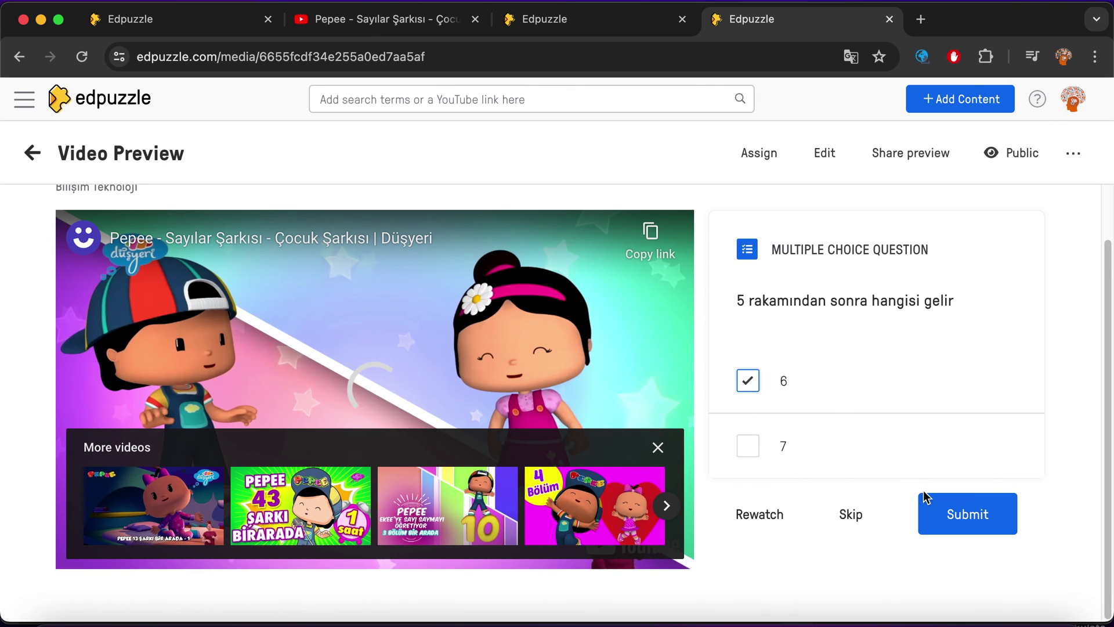
left_click(951, 512)
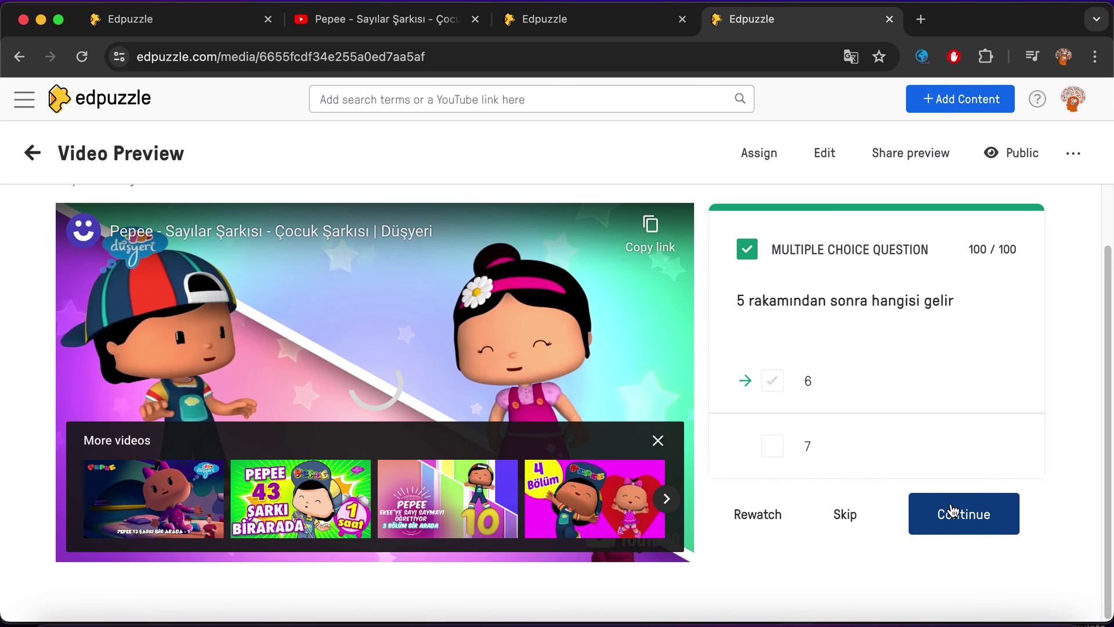